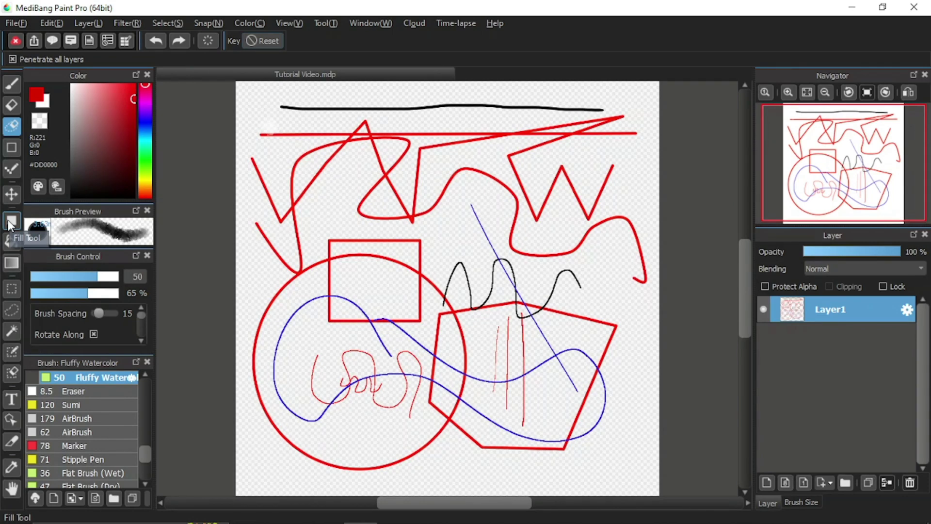
# Draw a filled red rectangle near the canvas's upper-left corner using the fill shape tool's Rectangle option.
pyautogui.click(9, 223)
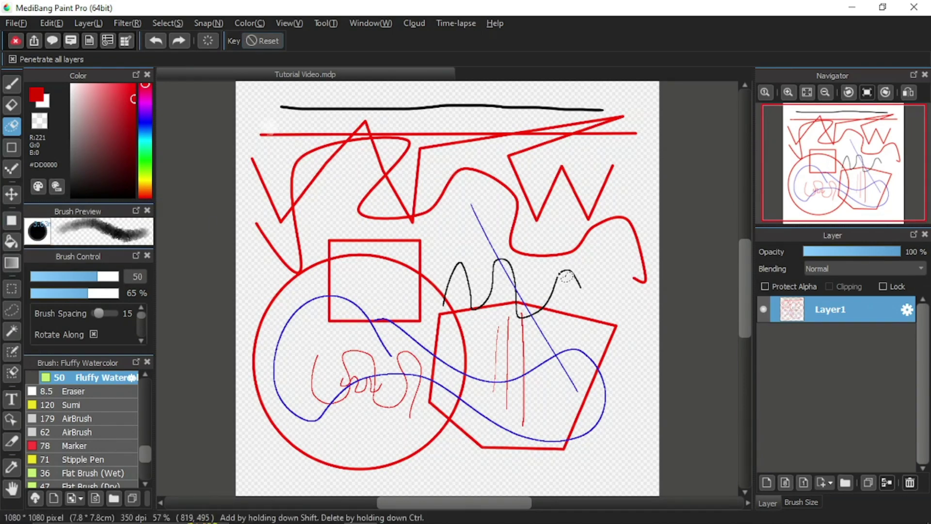
pyautogui.moveTo(313, 91)
pyautogui.mouseDown()
pyautogui.moveTo(249, 102)
pyautogui.moveTo(196, 284)
pyautogui.moveTo(224, 434)
pyautogui.moveTo(294, 496)
pyautogui.moveTo(423, 497)
pyautogui.moveTo(568, 481)
pyautogui.moveTo(659, 440)
pyautogui.moveTo(681, 283)
pyautogui.moveTo(669, 127)
pyautogui.moveTo(599, 89)
pyautogui.moveTo(313, 92)
pyautogui.mouseUp()
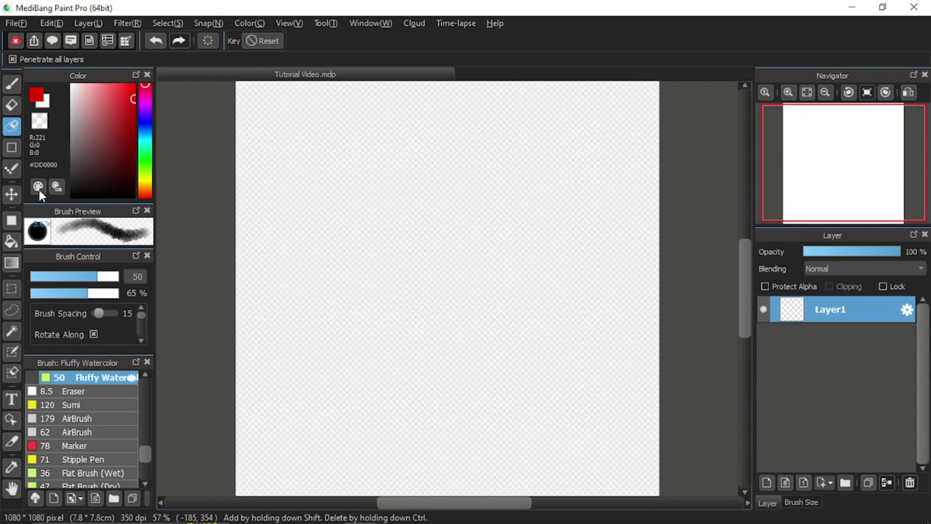
pyautogui.click(8, 222)
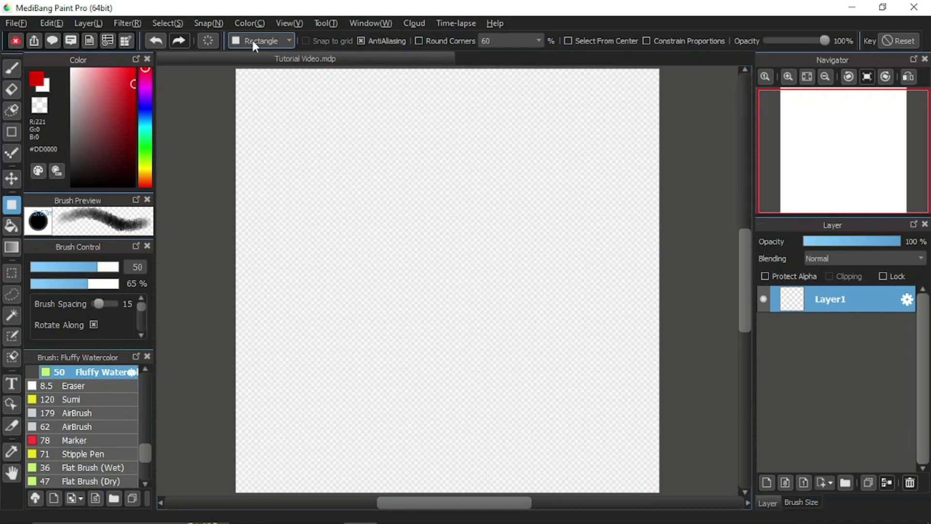
pyautogui.click(286, 43)
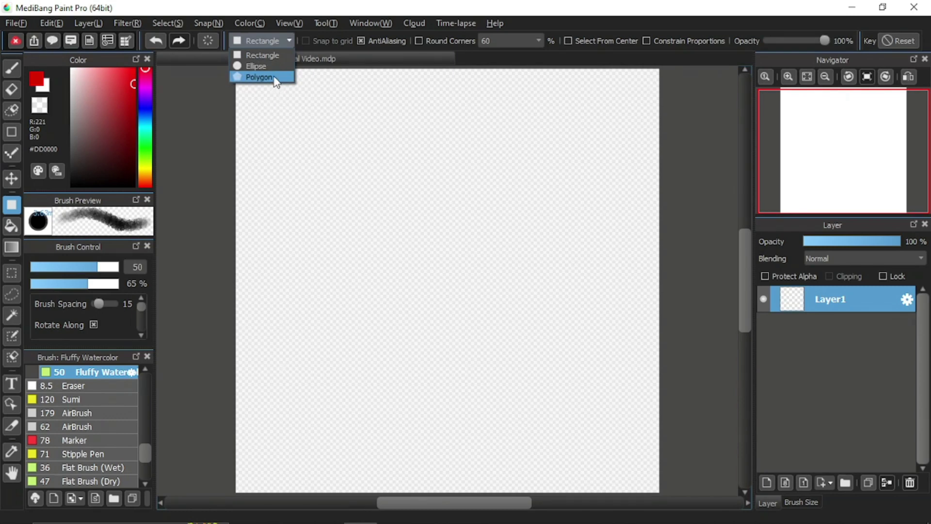
pyautogui.click(272, 55)
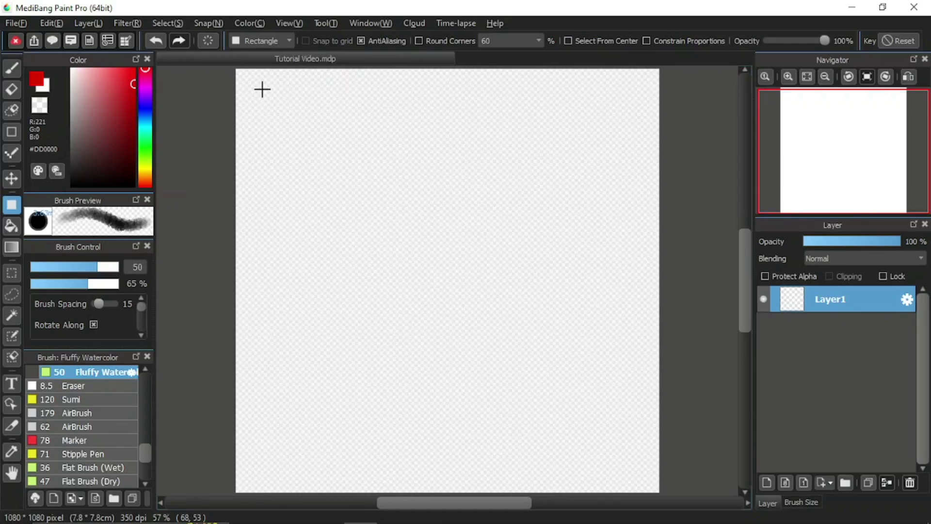
pyautogui.moveTo(262, 89); pyautogui.dragTo(346, 164)
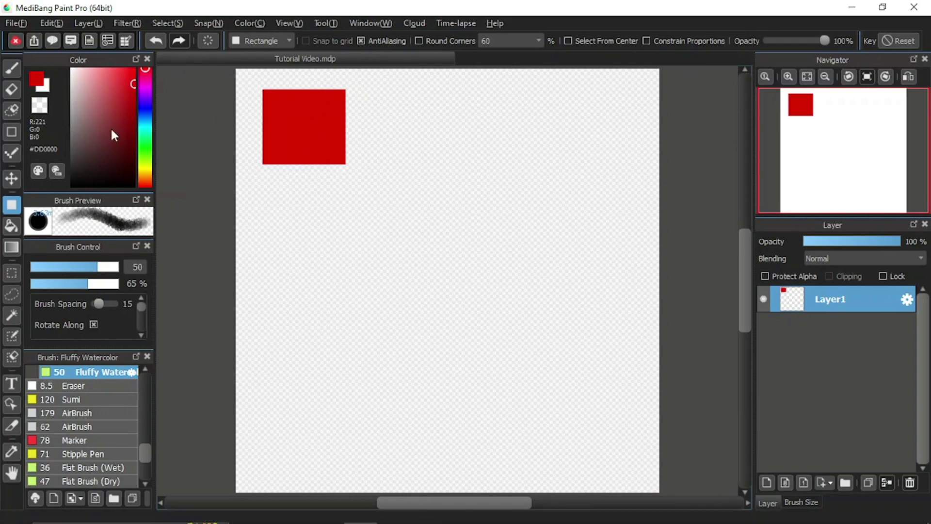
# Draw a filled red circle to the right of the red rectangle using the Ellipse shape.
pyautogui.click(280, 43)
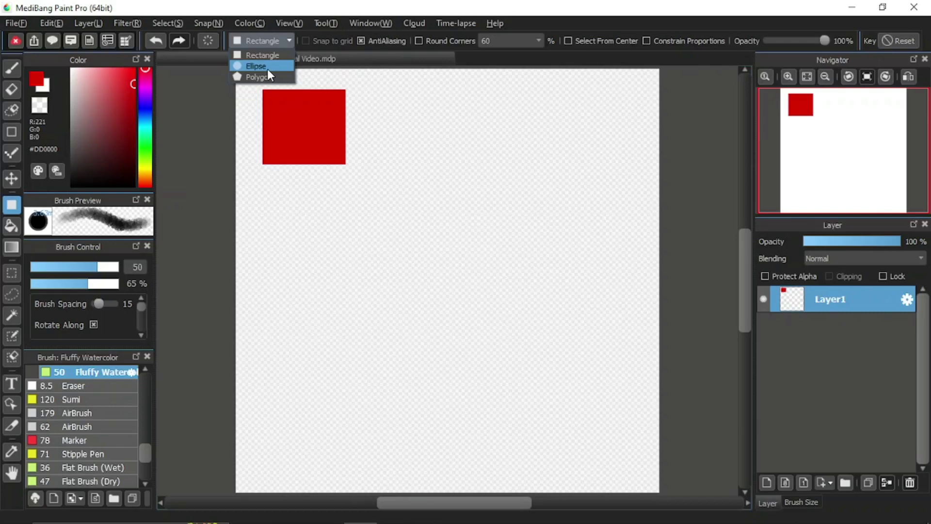
pyautogui.click(267, 68)
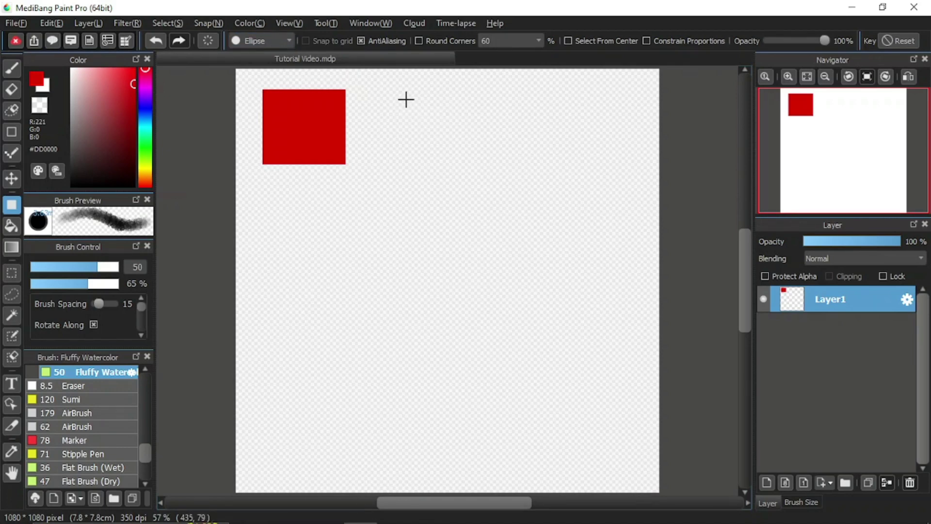
pyautogui.moveTo(406, 99); pyautogui.dragTo(480, 172)
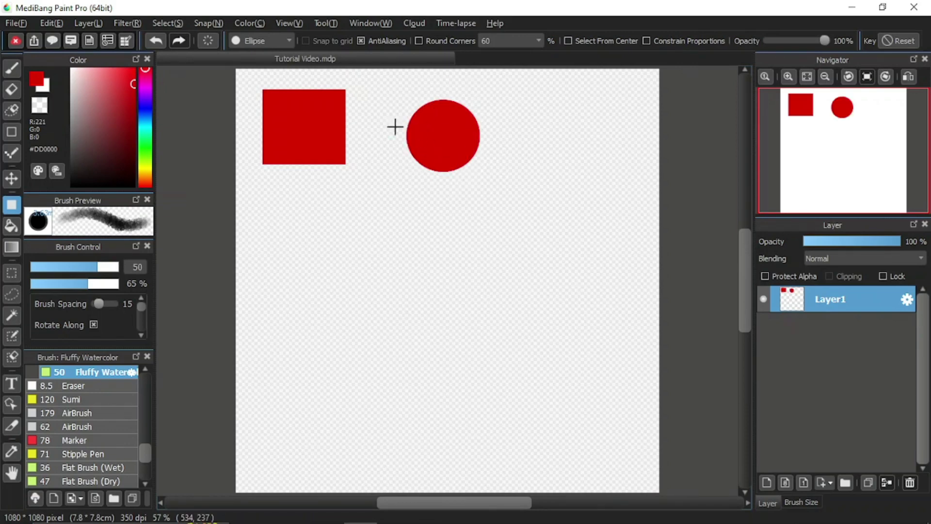
# Draw a filled red triangle to the right of the circle using the Polygon shape.
pyautogui.click(281, 40)
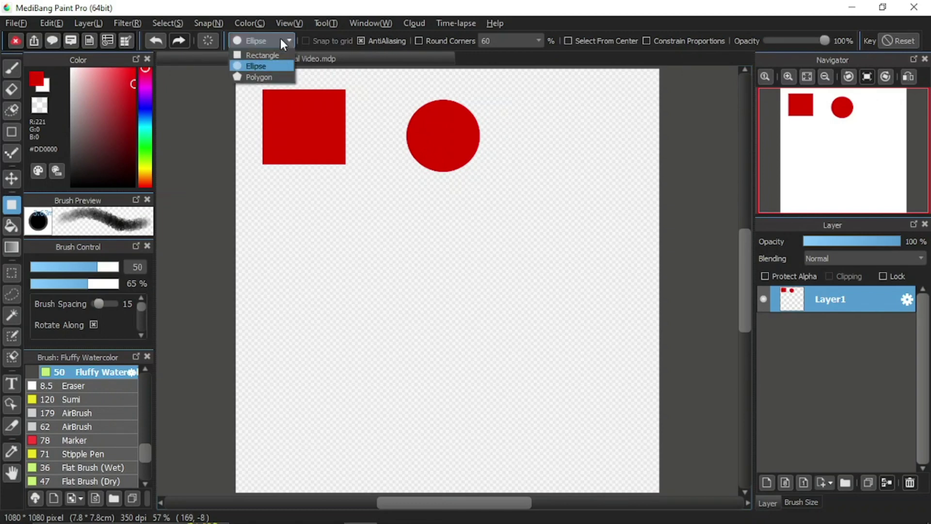
pyautogui.click(269, 77)
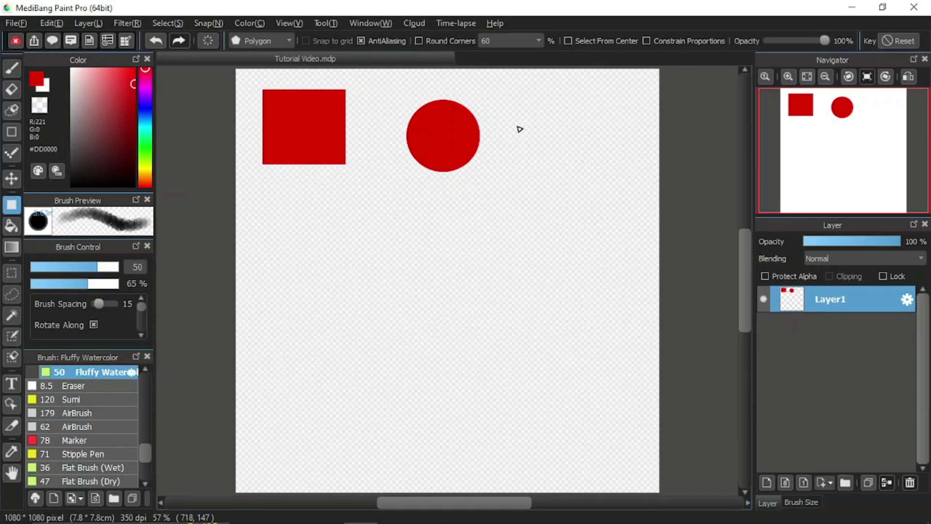
pyautogui.click(583, 87)
pyautogui.click(527, 160)
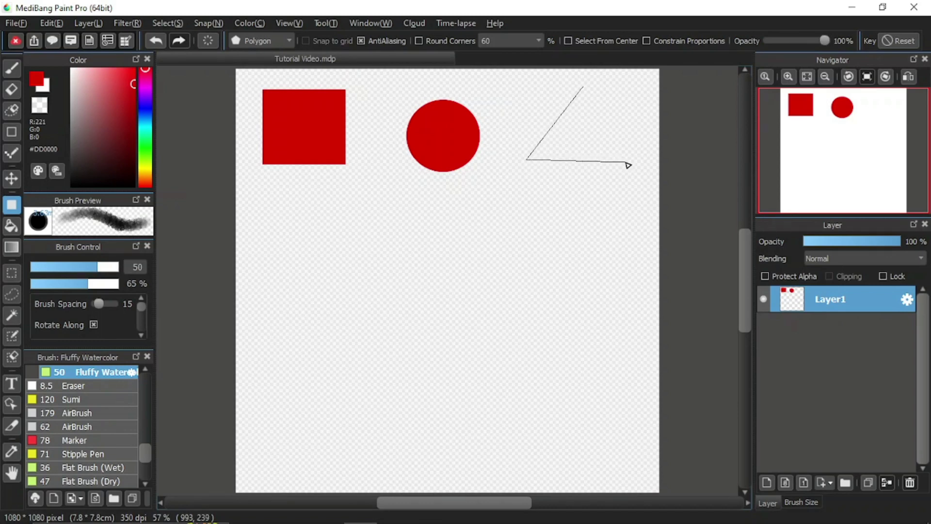
pyautogui.click(631, 164)
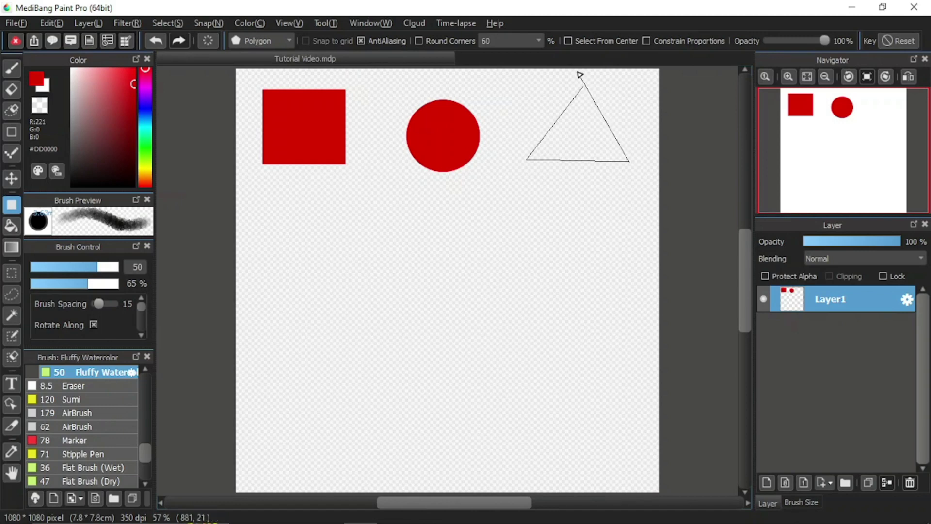
pyautogui.scroll(4, 569, 68)
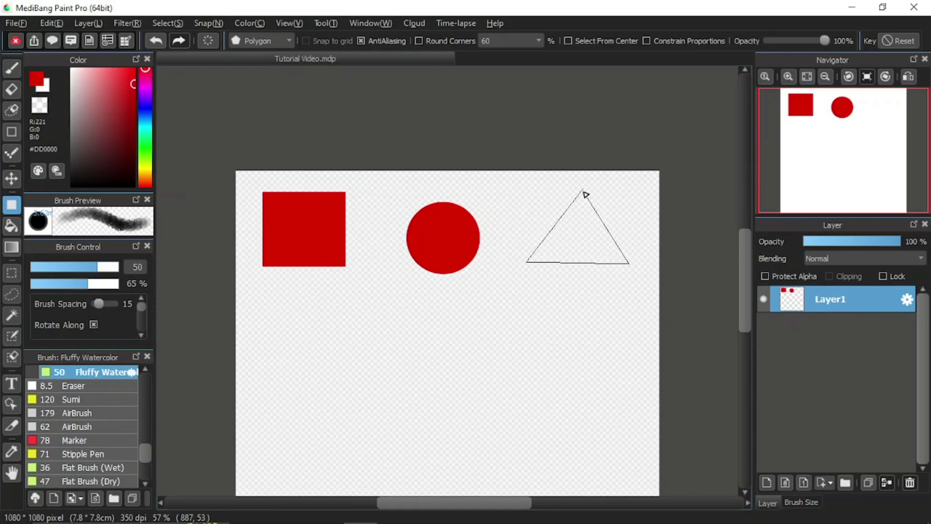
pyautogui.click(583, 190)
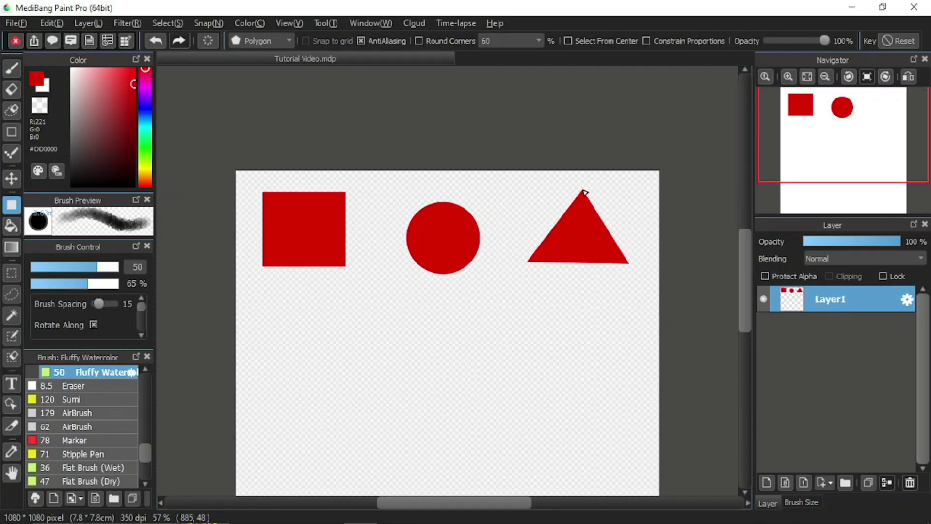
# On a new layer, draw a blue #3100DD rectangle with 60% round corners, about 244 × 197 px, below the red rectangle.
pyautogui.click(806, 76)
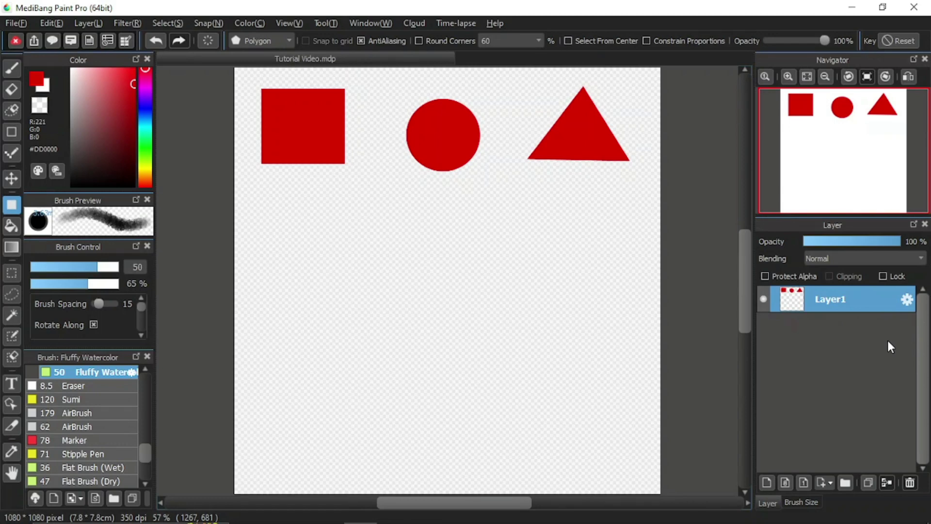
pyautogui.click(765, 482)
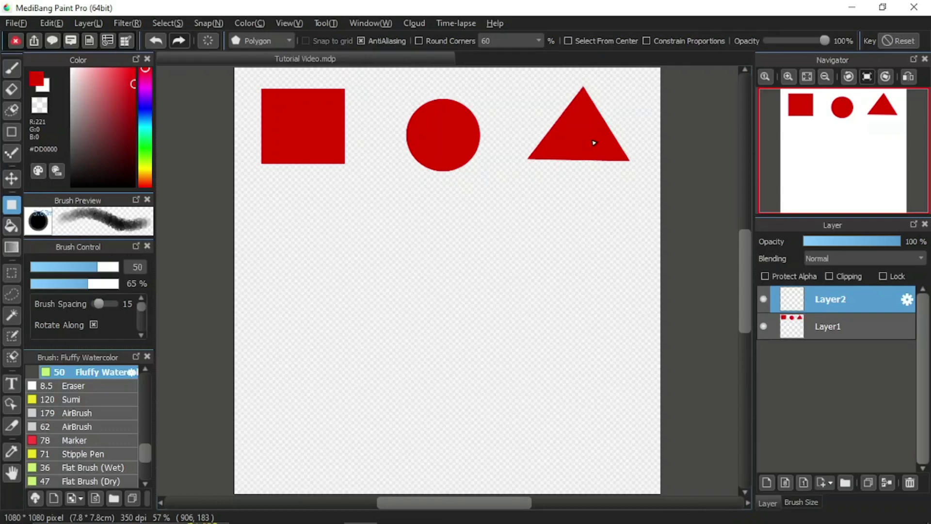
pyautogui.click(538, 41)
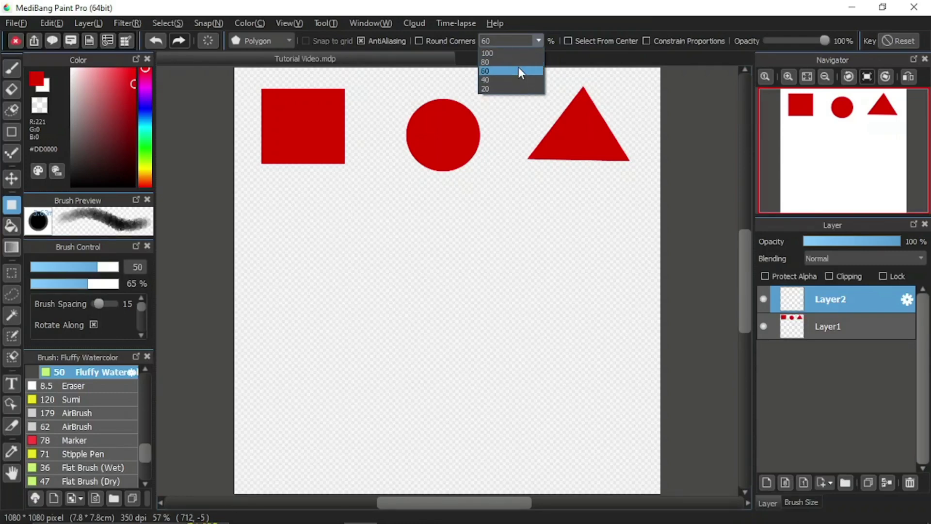
pyautogui.click(507, 39)
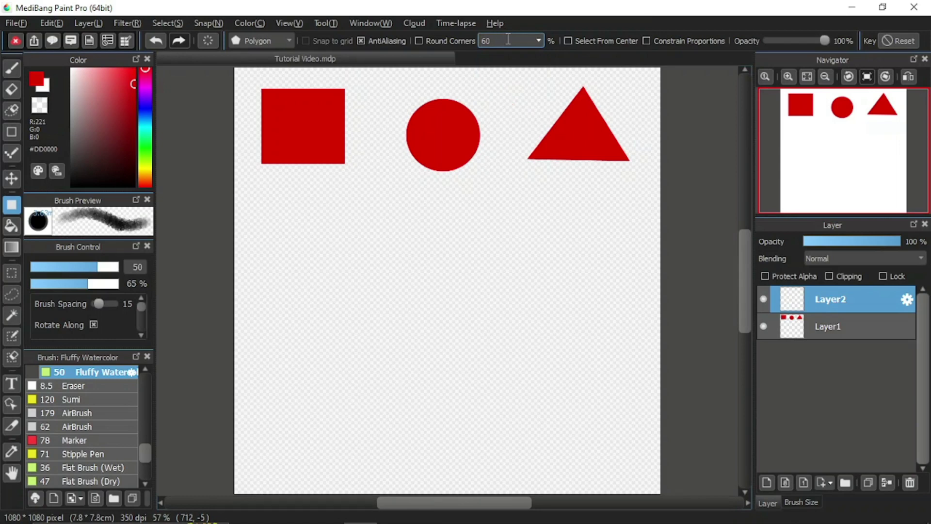
pyautogui.moveTo(508, 39); pyautogui.dragTo(482, 40)
pyautogui.click(289, 41)
pyautogui.click(275, 55)
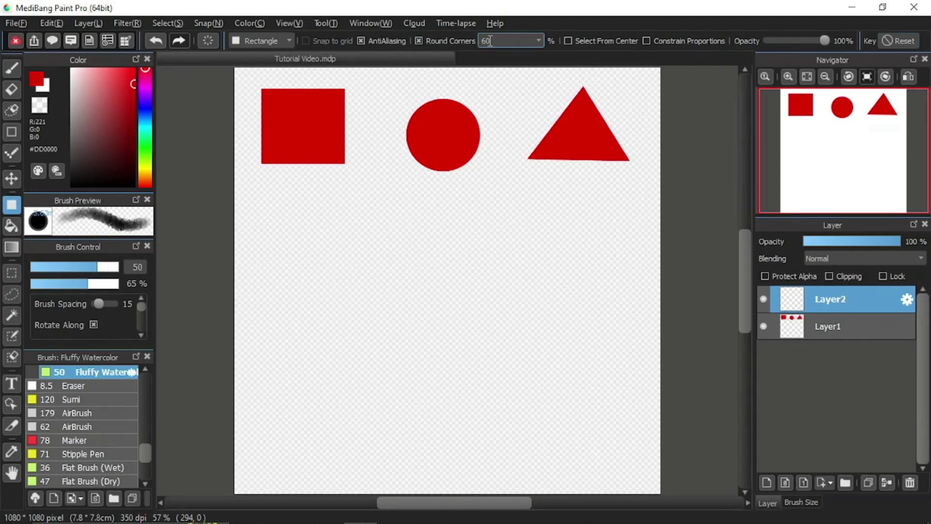
pyautogui.click(145, 104)
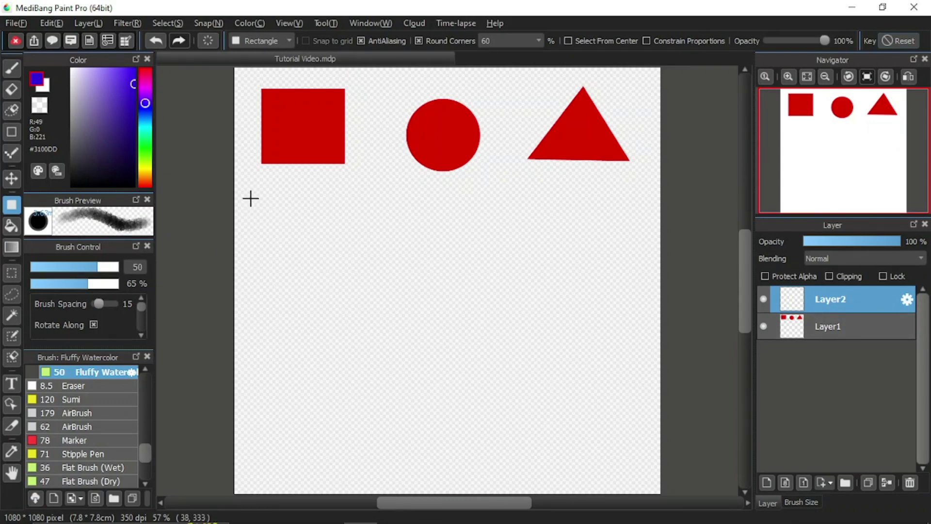
pyautogui.moveTo(253, 194); pyautogui.dragTo(349, 272)
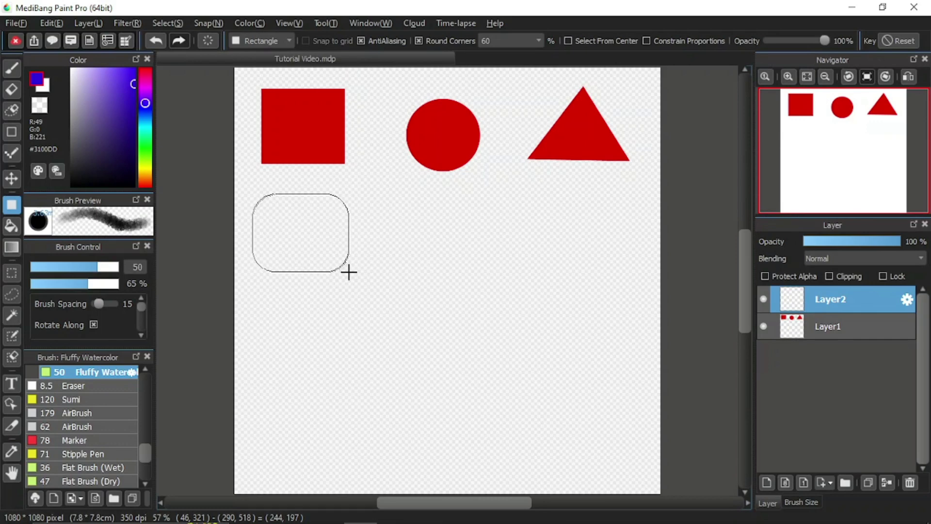
pyautogui.moveTo(349, 272); pyautogui.dragTo(349, 272)
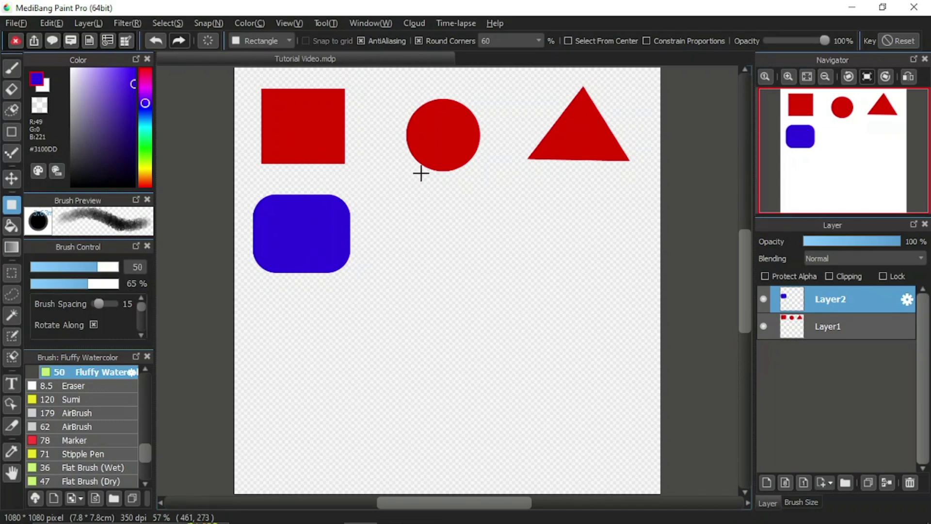
# Draw a second, wider blue rectangle with 80% round corners below the red circle.
pyautogui.click(538, 40)
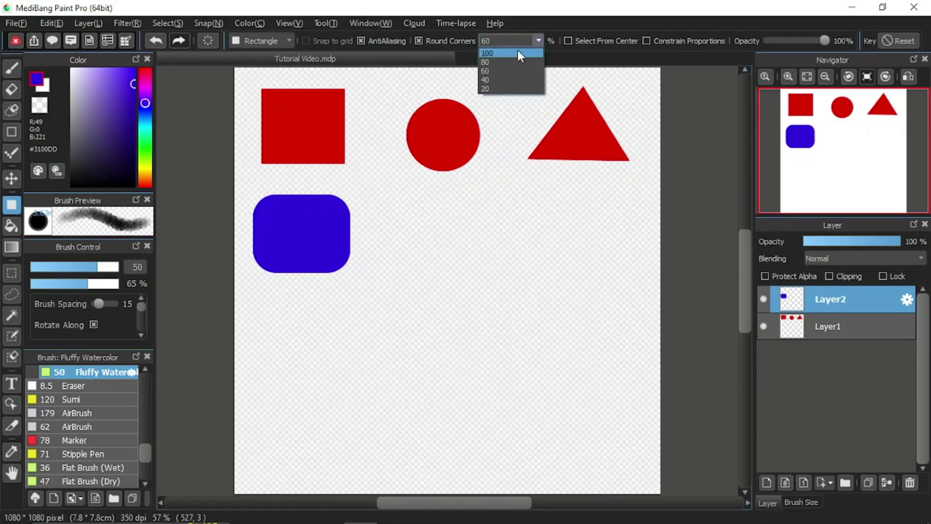
pyautogui.click(499, 63)
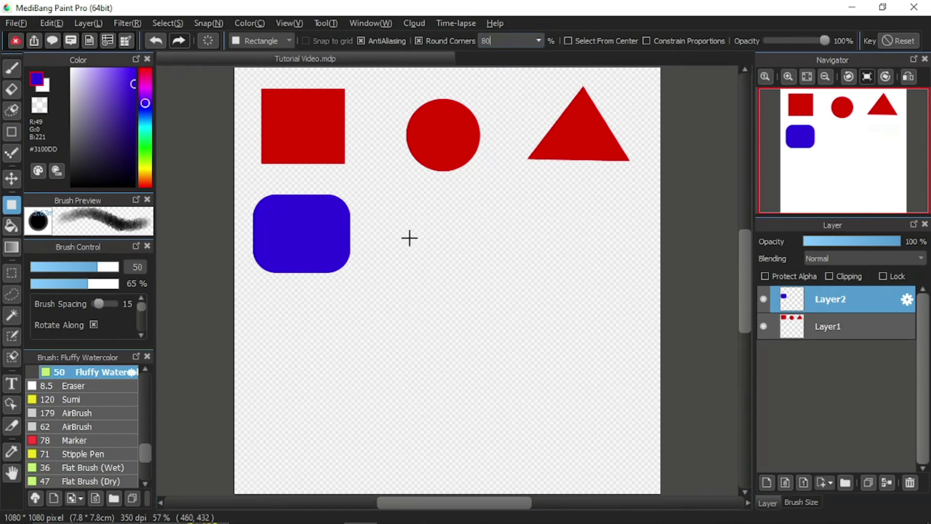
pyautogui.moveTo(377, 195); pyautogui.dragTo(509, 271)
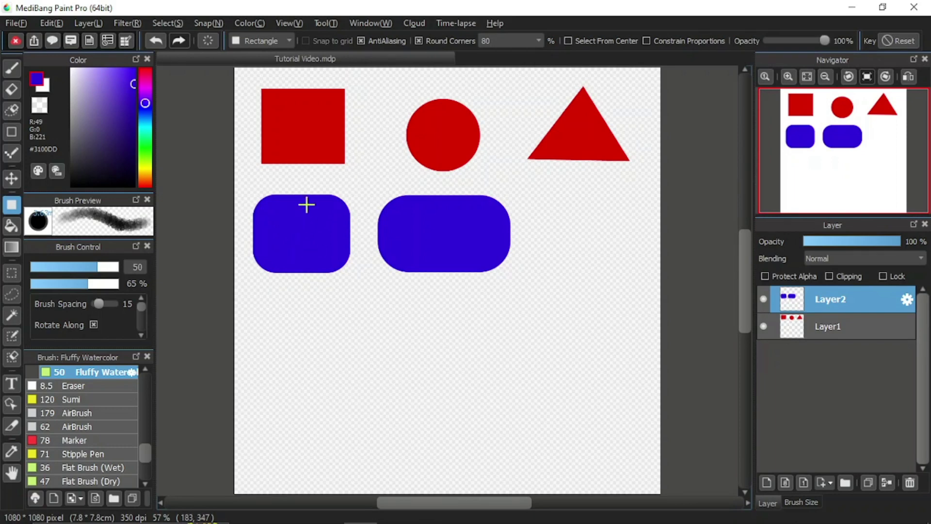
# Draw a blue triangle with 55% round corners below the red triangle using the Polygon shape.
pyautogui.click(286, 40)
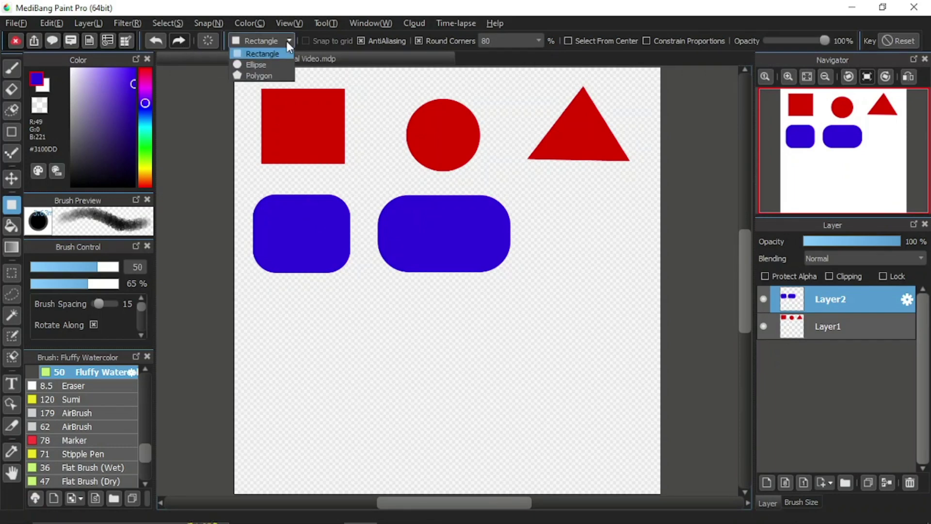
pyautogui.click(270, 79)
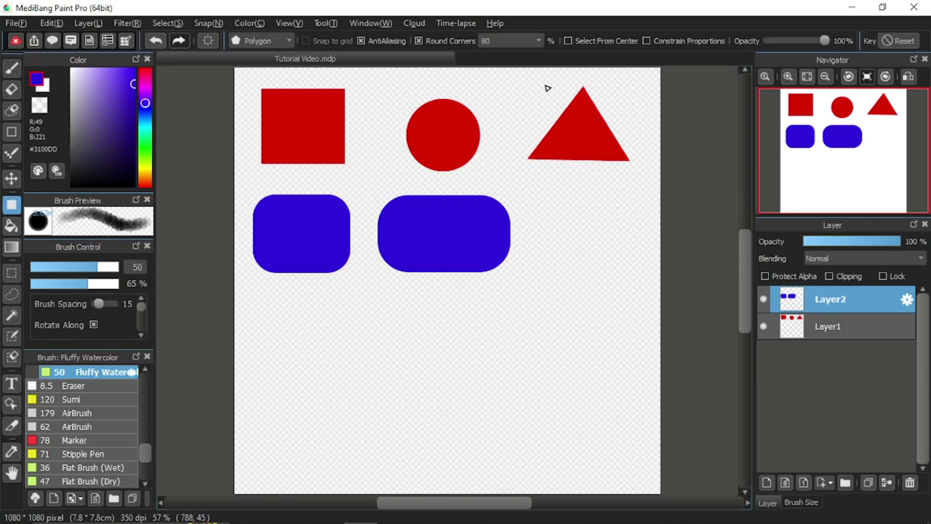
pyautogui.doubleClick(486, 41)
pyautogui.write('55')
pyautogui.click(587, 187)
pyautogui.click(528, 265)
pyautogui.click(650, 272)
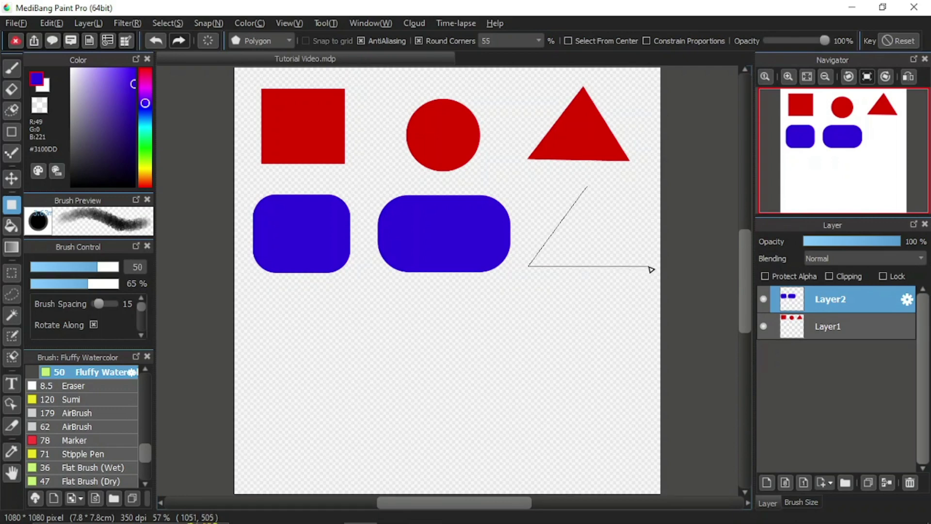
pyautogui.click(588, 189)
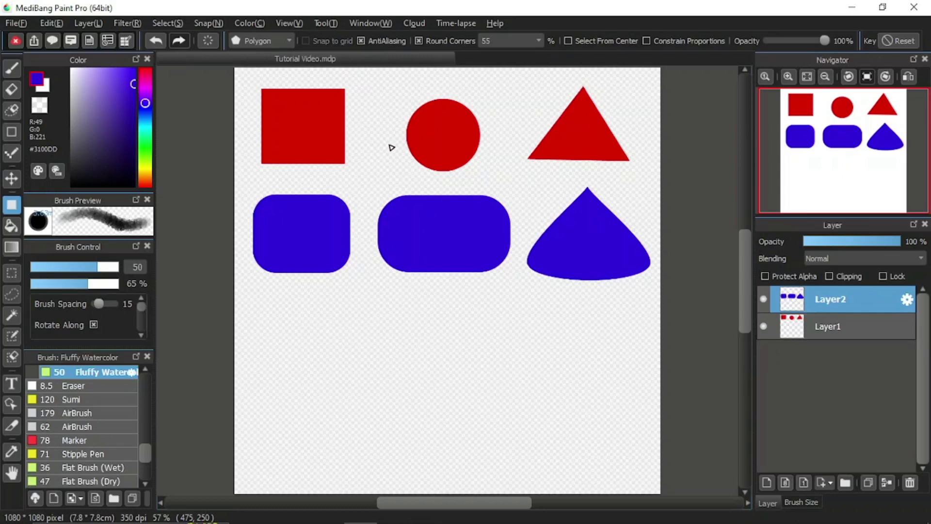
# Add a new layer and set the shape options to Round Corners off, Select From Center on, and green #00DD27.
pyautogui.click(284, 43)
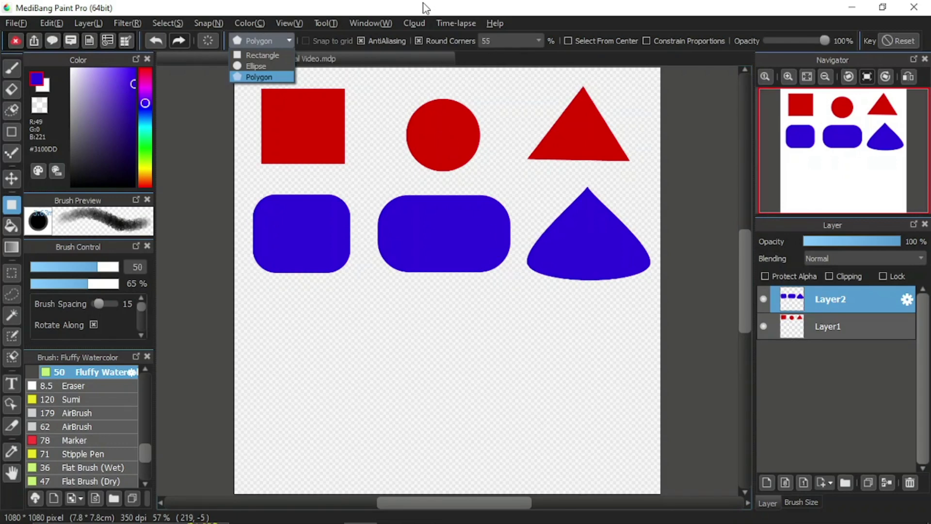
pyautogui.click(577, 43)
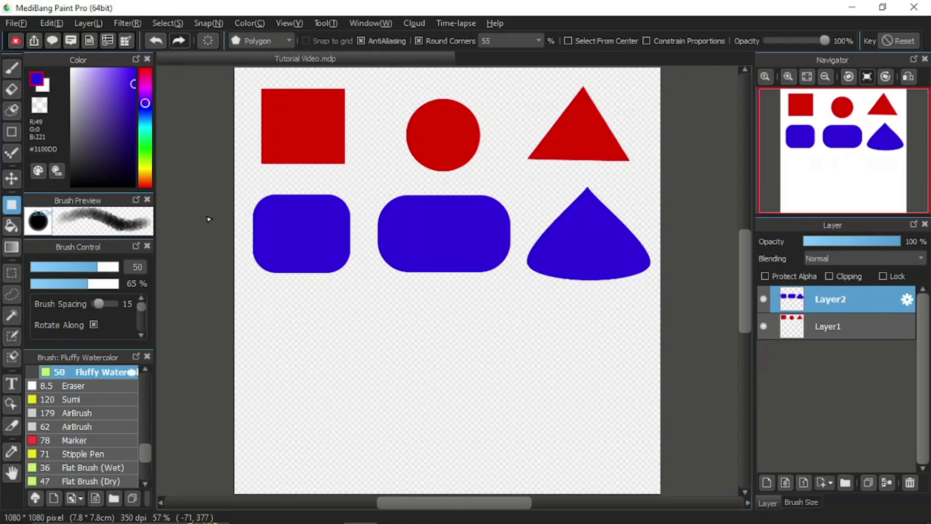
pyautogui.click(767, 483)
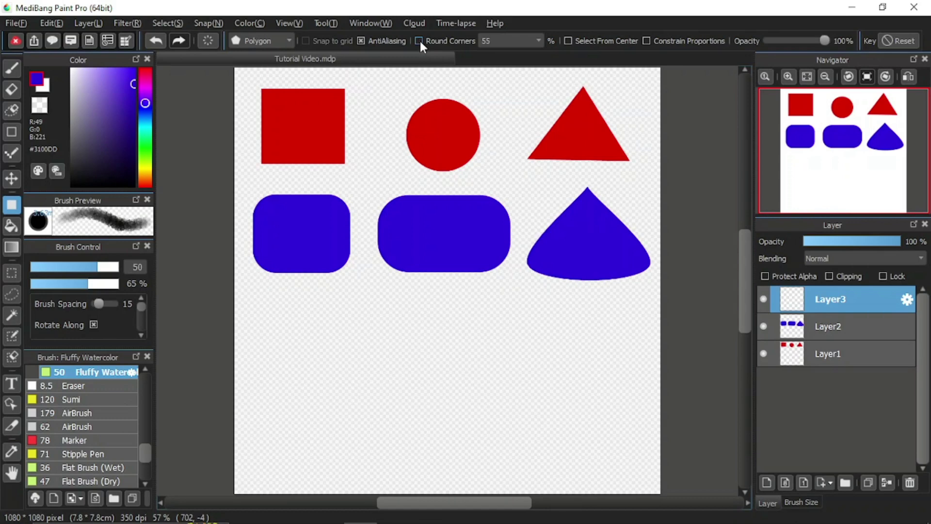
pyautogui.click(572, 42)
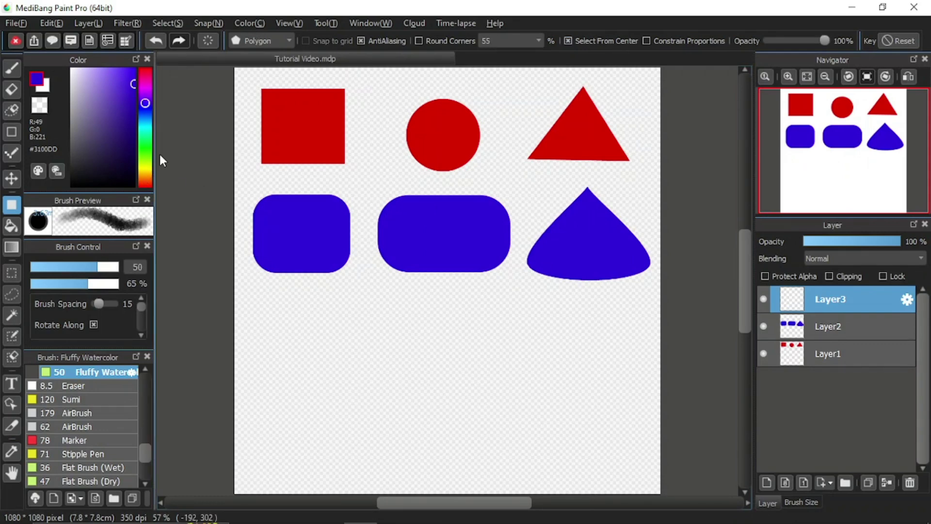
pyautogui.click(146, 146)
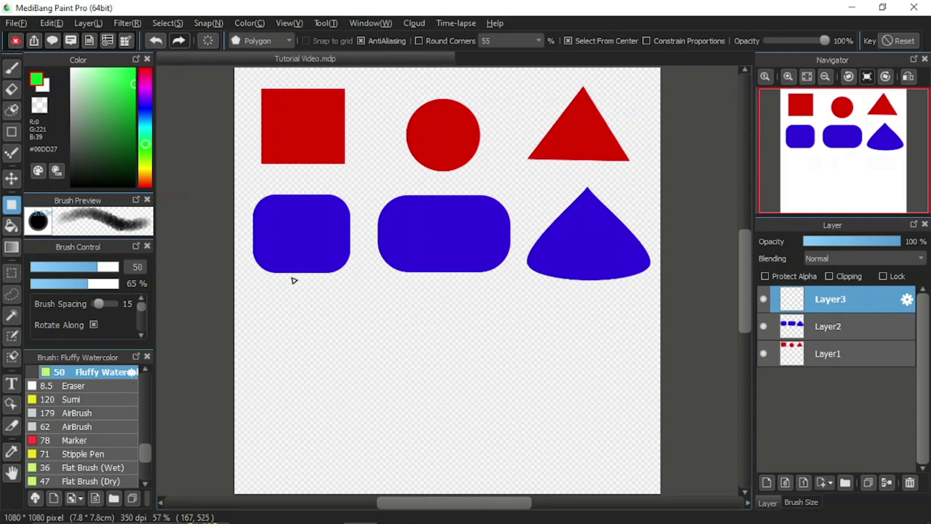
pyautogui.click(309, 332)
pyautogui.click(326, 375)
pyautogui.doubleClick(323, 372)
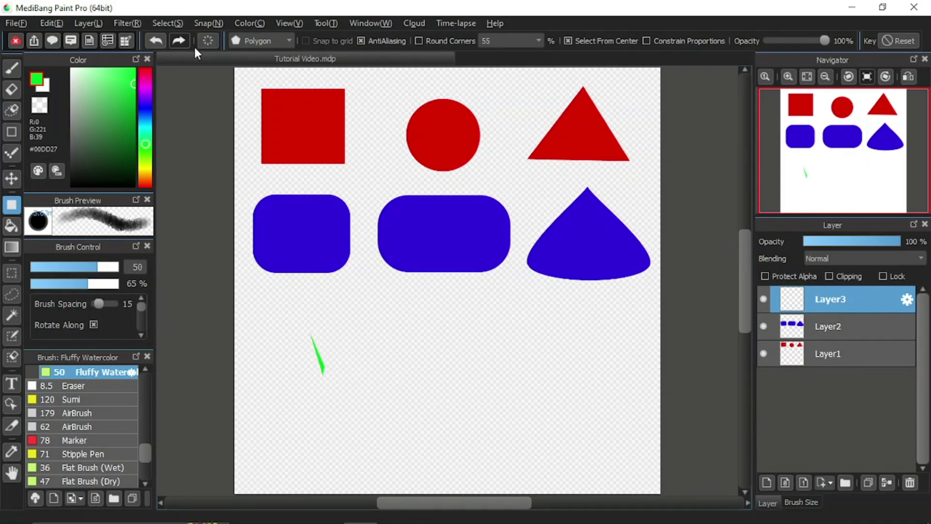
pyautogui.click(156, 40)
# Draw a green rectangle outward from its center, about 132 × 128 px from center to corner, below the first blue rectangle.
pyautogui.click(274, 41)
pyautogui.click(260, 56)
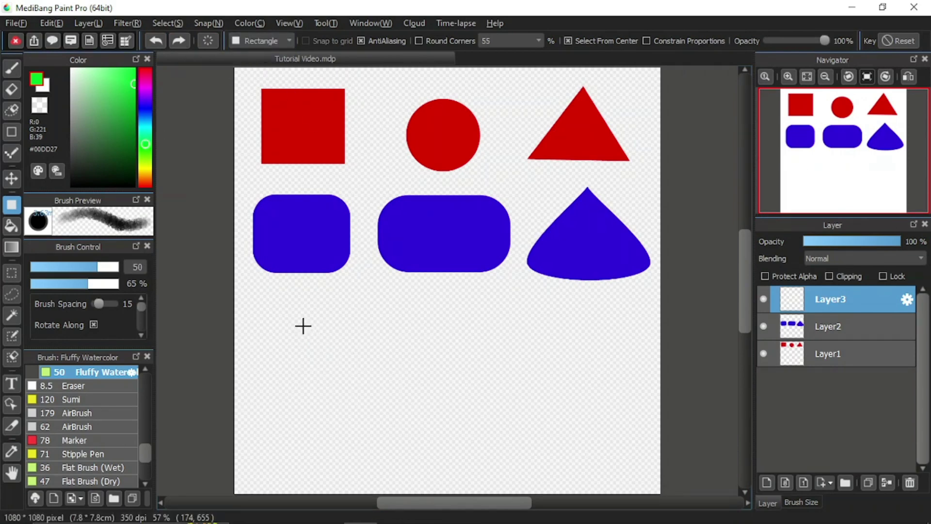
pyautogui.moveTo(303, 325); pyautogui.dragTo(354, 376)
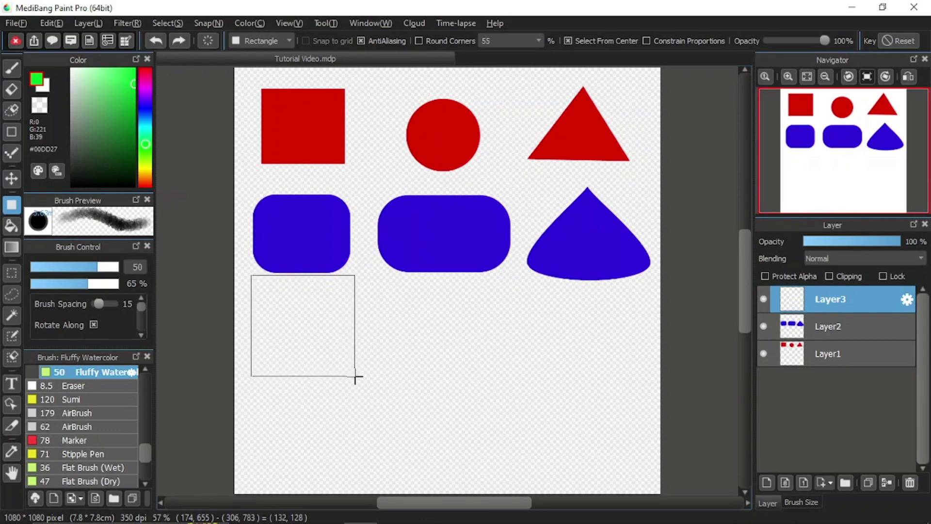
pyautogui.moveTo(354, 375); pyautogui.dragTo(355, 376)
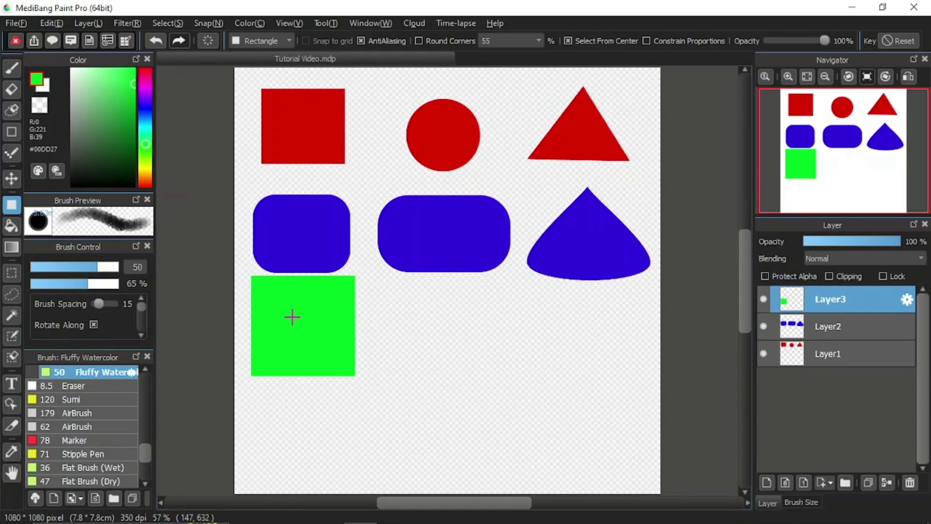
# Draw a green ellipse outward from its center, about 139 × 122 px from center to corner, below the second blue rectangle.
pyautogui.click(285, 39)
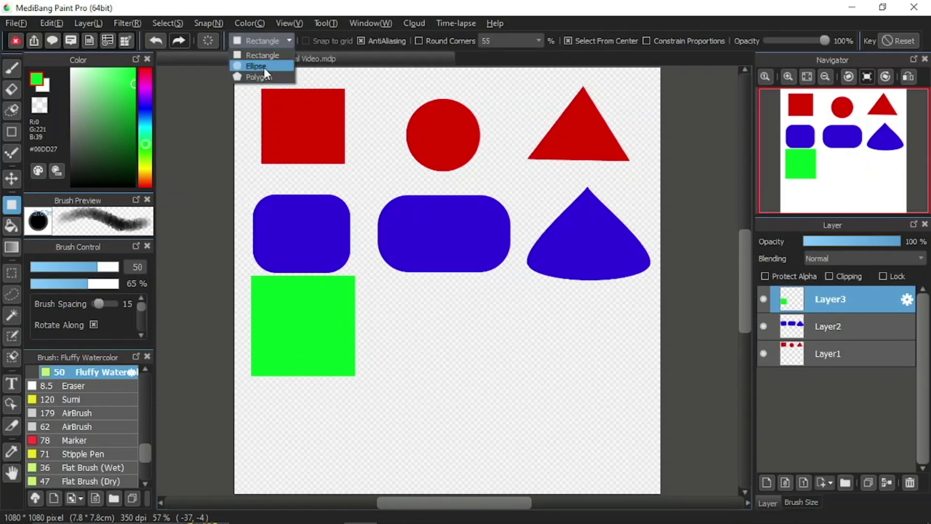
pyautogui.click(264, 67)
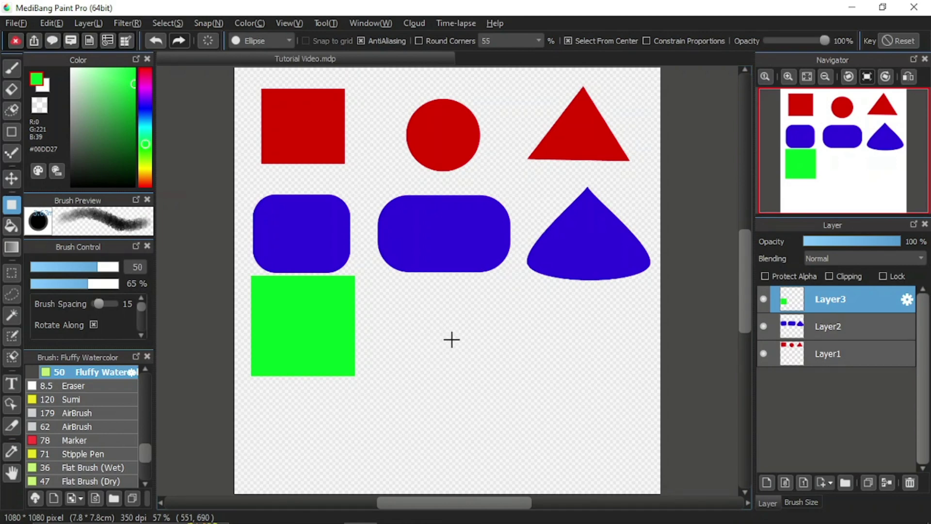
pyautogui.moveTo(452, 340); pyautogui.dragTo(504, 284)
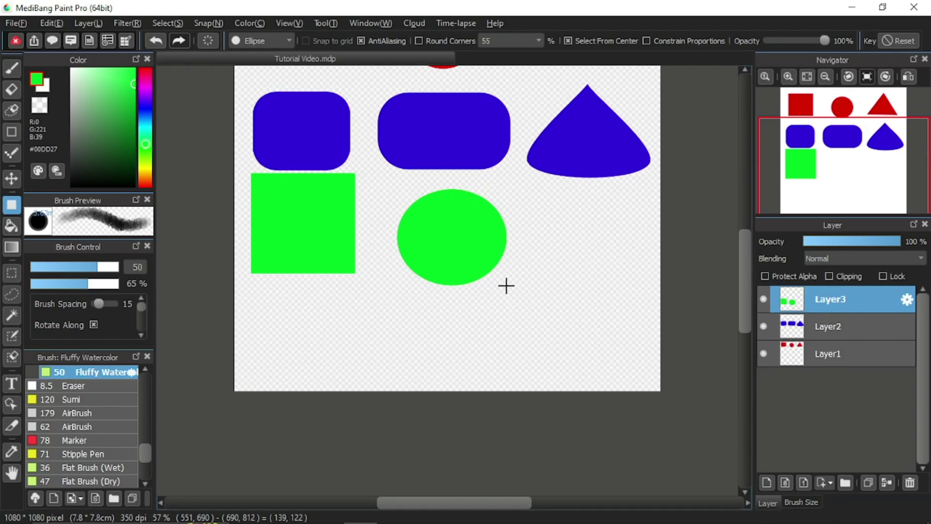
pyautogui.click(807, 77)
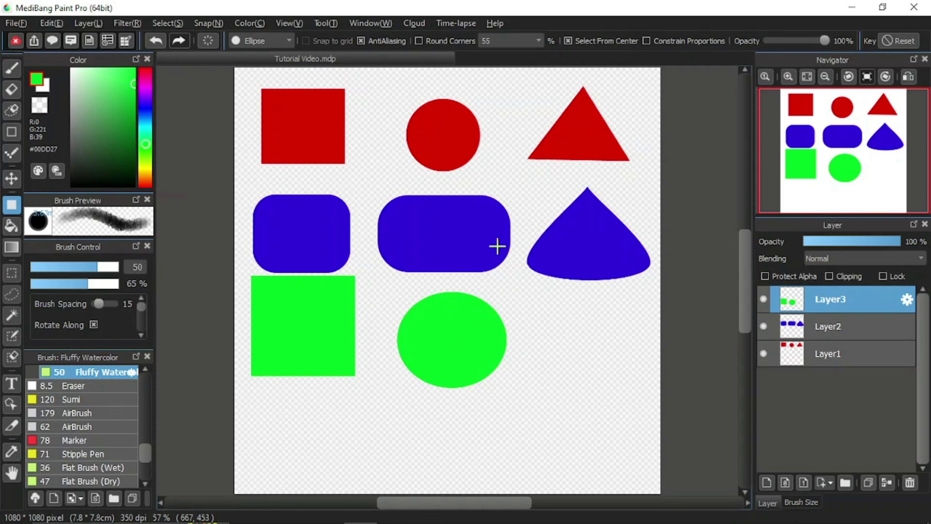
# Draw a green triangle below the rounded blue triangle using the Polygon shape.
pyautogui.click(290, 42)
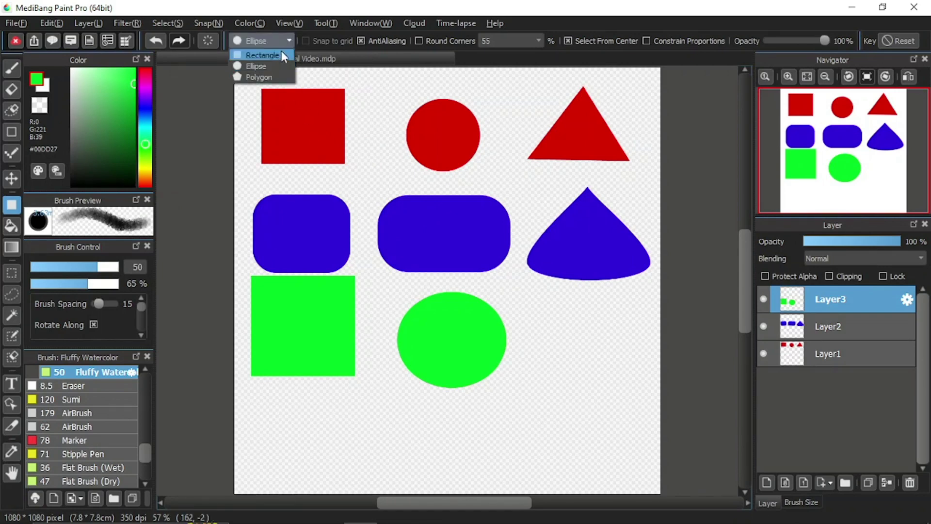
pyautogui.click(271, 78)
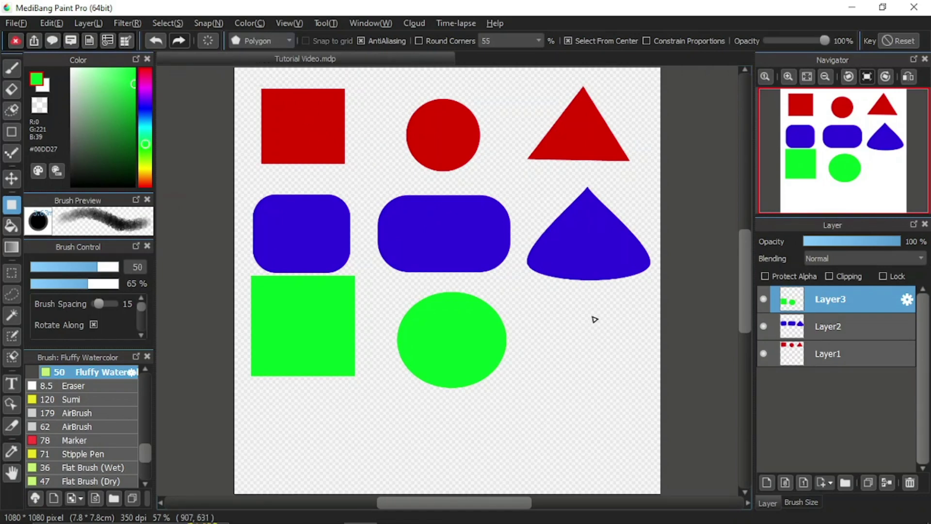
pyautogui.click(582, 299)
pyautogui.click(526, 367)
pyautogui.click(644, 372)
pyautogui.click(593, 307)
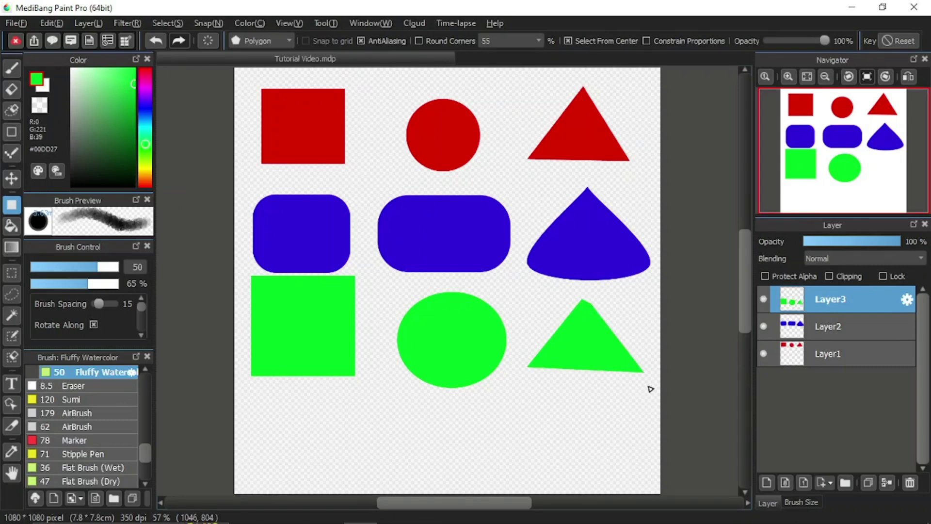
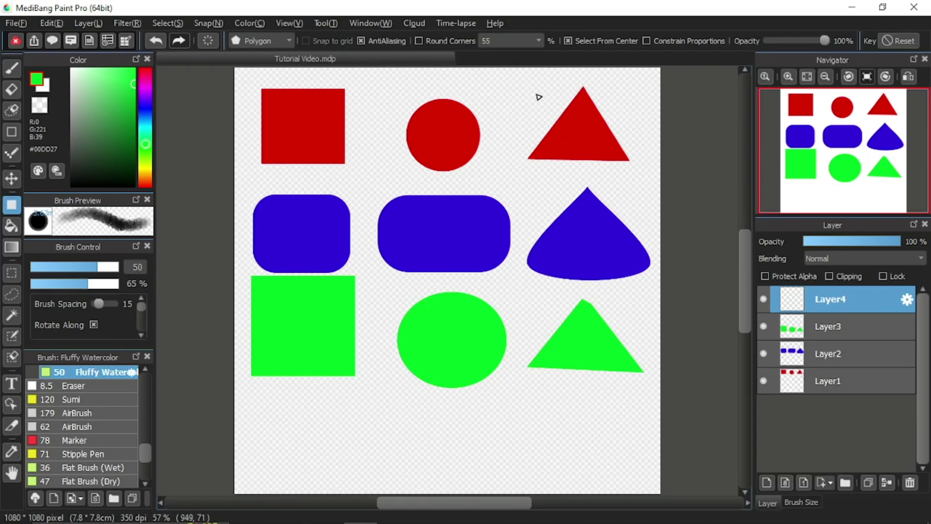
# On a new layer, set up the Rectangle shape in black #000000 with Select From Center off and Constrain Proportions on.
pyautogui.click(103, 185)
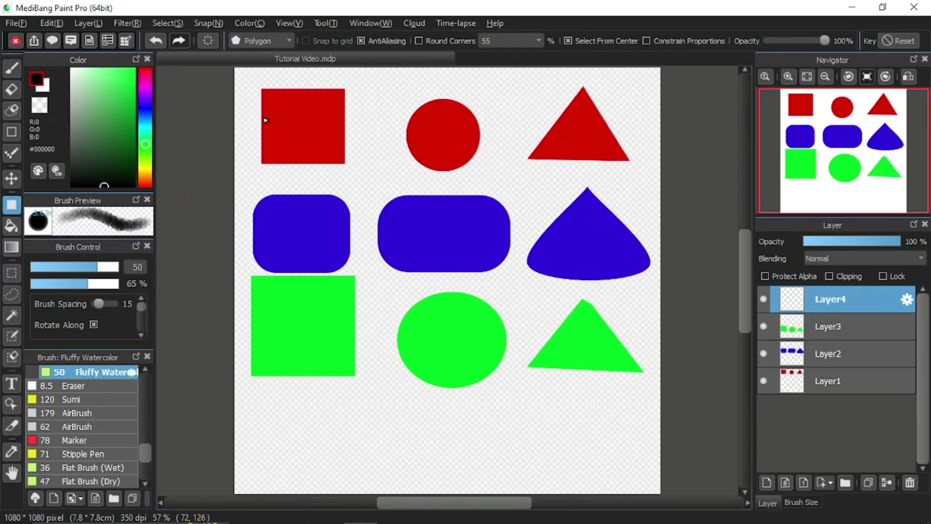
pyautogui.click(574, 42)
pyautogui.click(269, 40)
pyautogui.click(262, 56)
pyautogui.moveTo(256, 390); pyautogui.dragTo(273, 414)
pyautogui.click(156, 41)
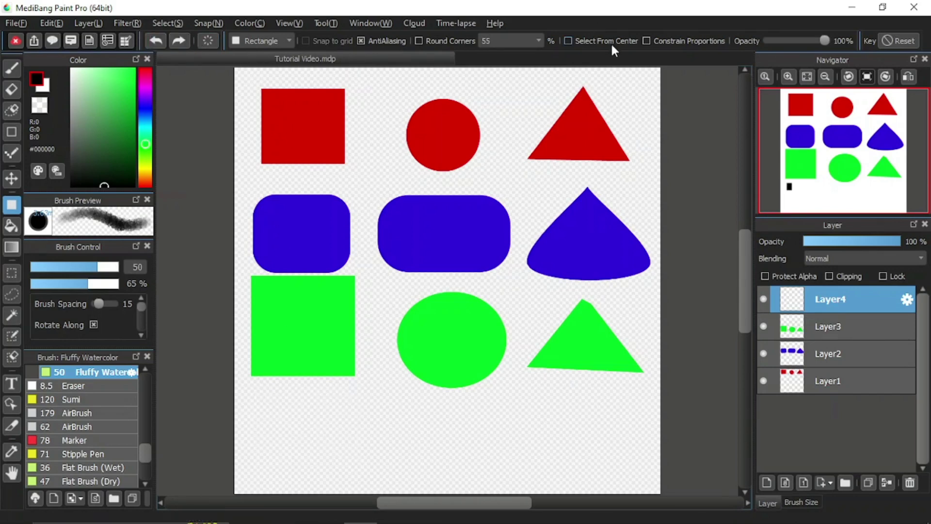
pyautogui.click(648, 41)
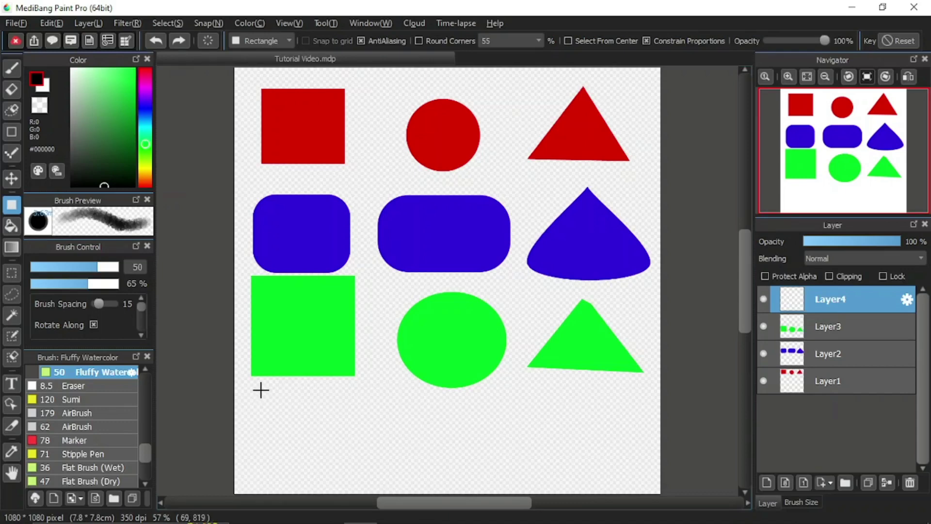
# Draw a proportion-constrained black square about 237 px wide below the green rectangle.
pyautogui.moveTo(260, 390); pyautogui.dragTo(355, 462)
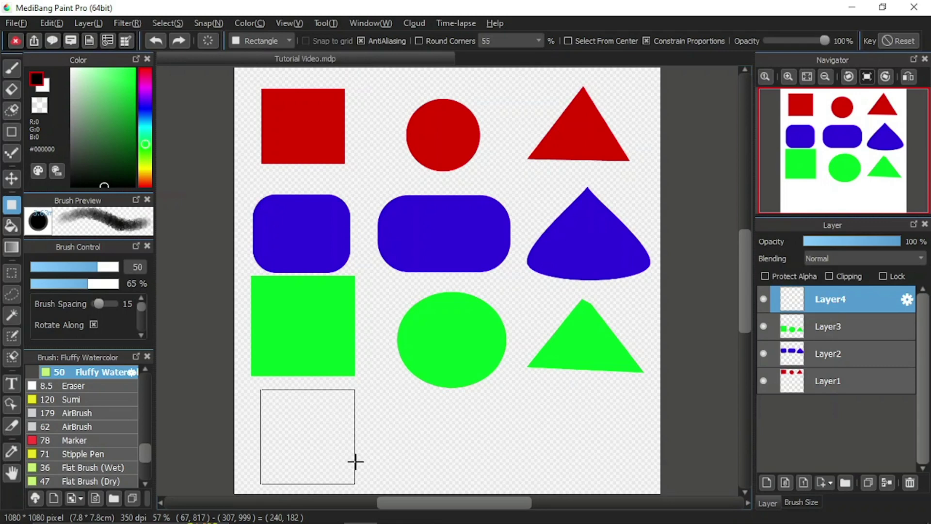
pyautogui.moveTo(355, 461); pyautogui.dragTo(358, 463)
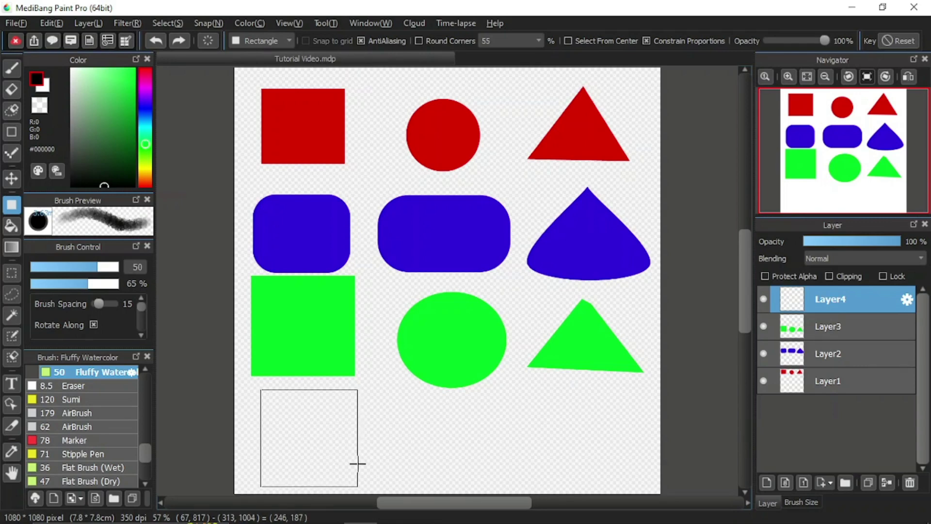
pyautogui.moveTo(357, 463); pyautogui.dragTo(354, 386)
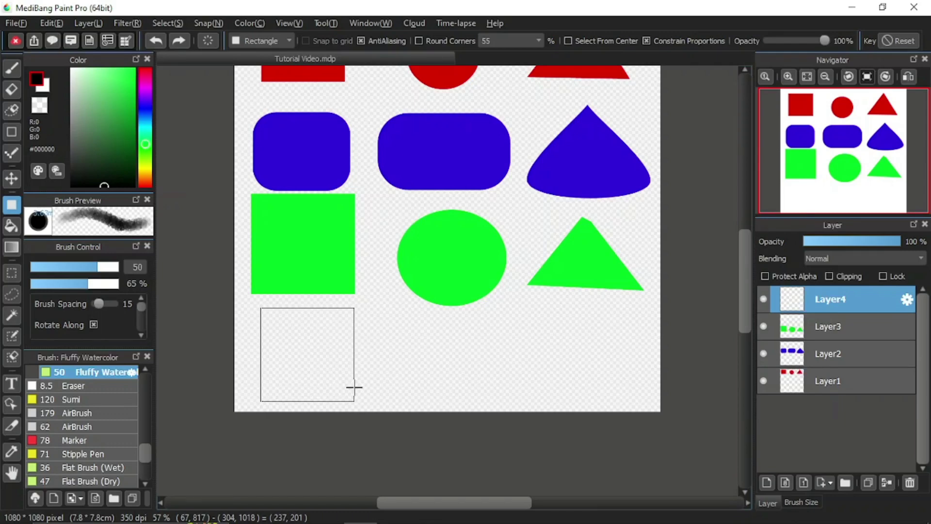
pyautogui.moveTo(354, 387); pyautogui.dragTo(354, 386)
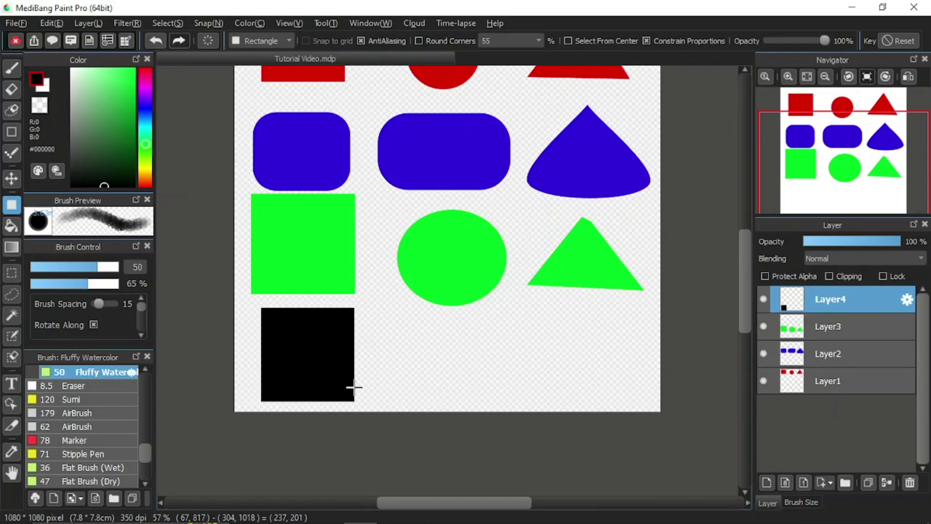
# Draw a proportion-constrained black circle about 248 px wide below the green ellipse.
pyautogui.click(290, 39)
pyautogui.click(269, 67)
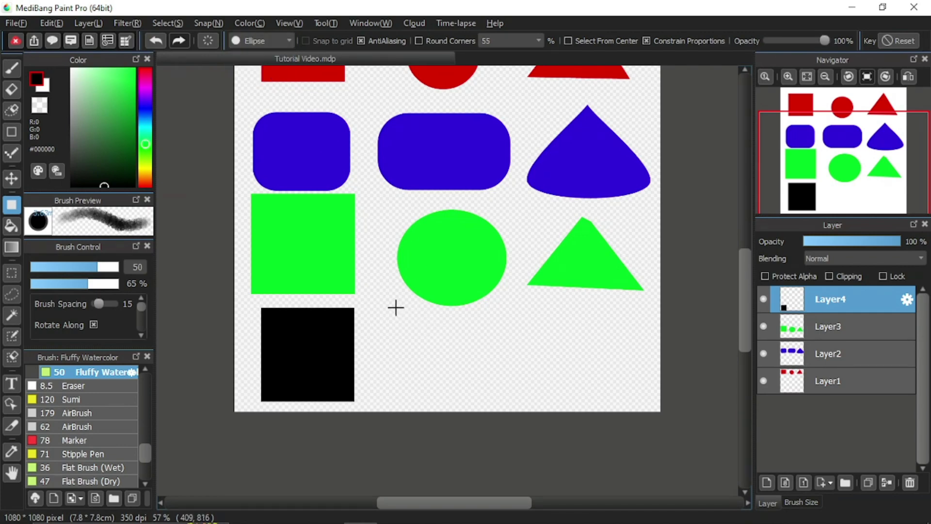
pyautogui.moveTo(395, 308); pyautogui.dragTo(494, 386)
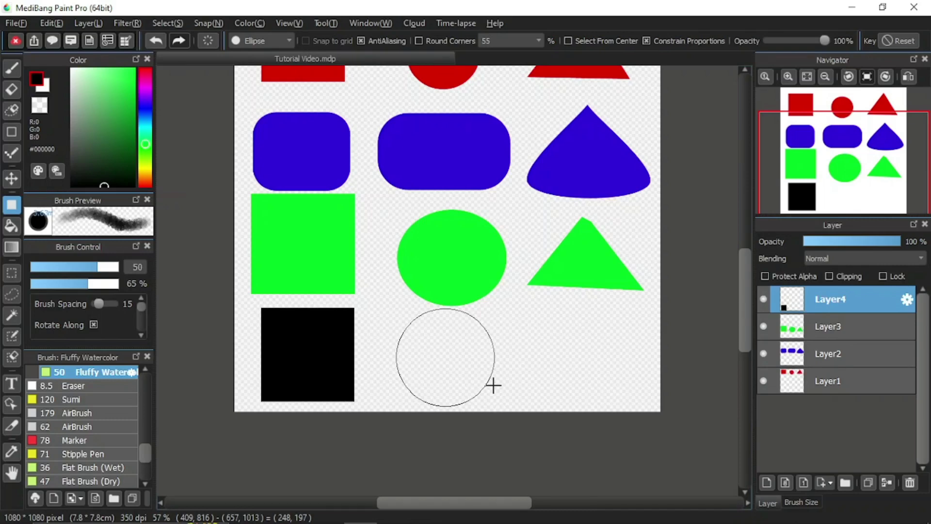
pyautogui.moveTo(494, 385); pyautogui.dragTo(494, 386)
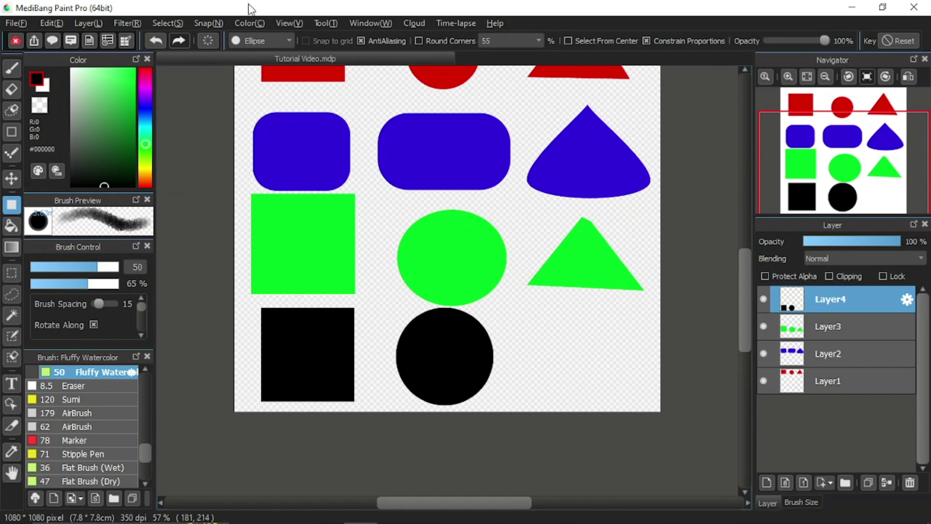
# Draw a black triangle below the green triangle using the Polygon shape.
pyautogui.click(281, 43)
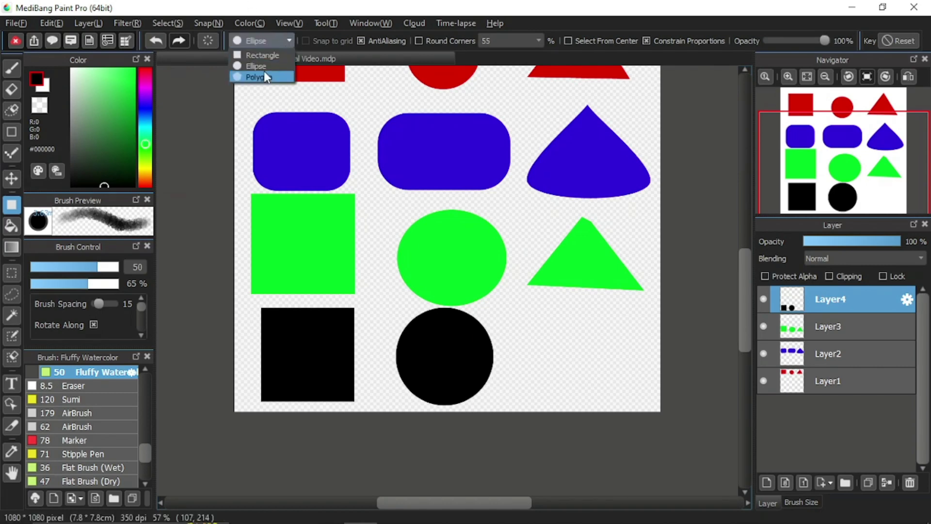
pyautogui.click(263, 70)
pyautogui.click(266, 42)
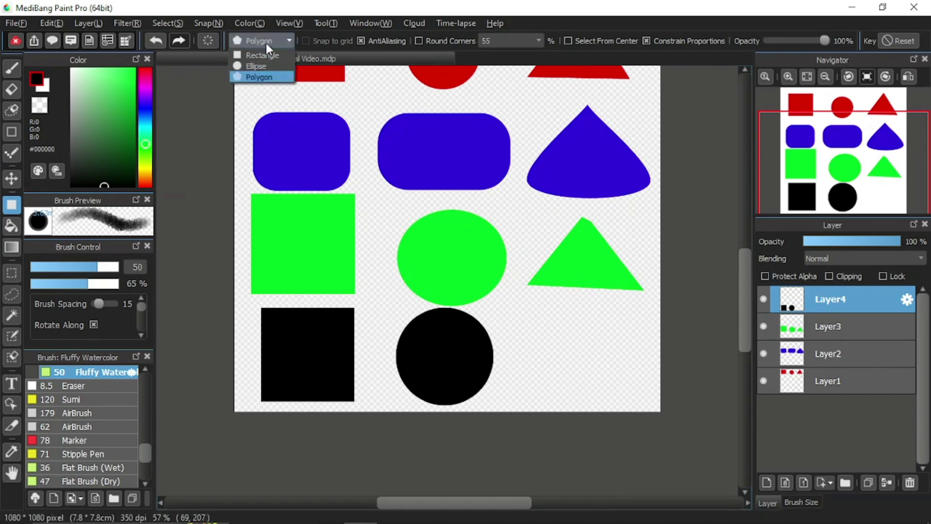
pyautogui.click(266, 77)
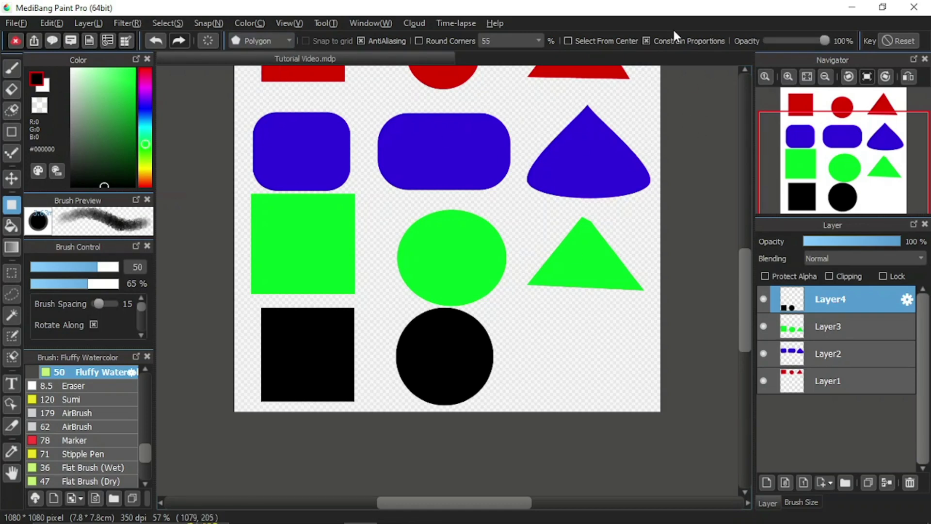
pyautogui.click(573, 308)
pyautogui.click(528, 388)
pyautogui.click(644, 386)
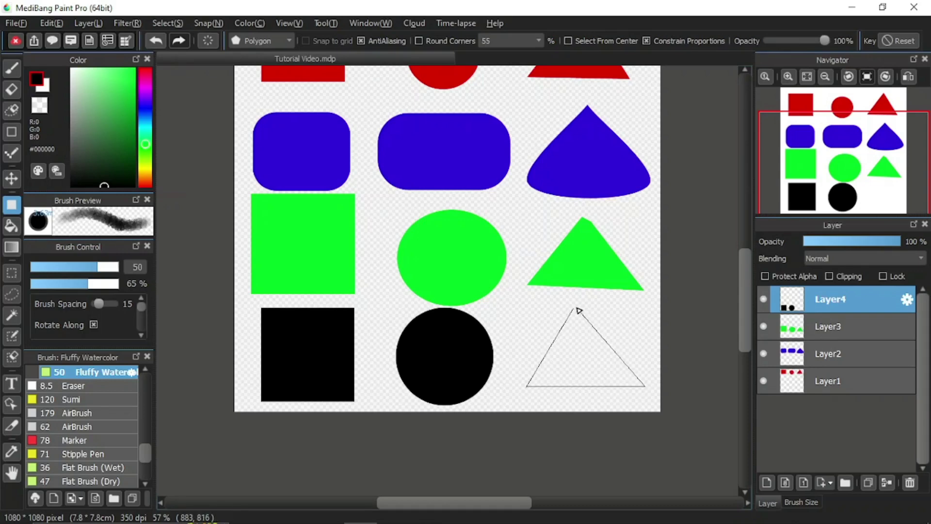
pyautogui.click(575, 309)
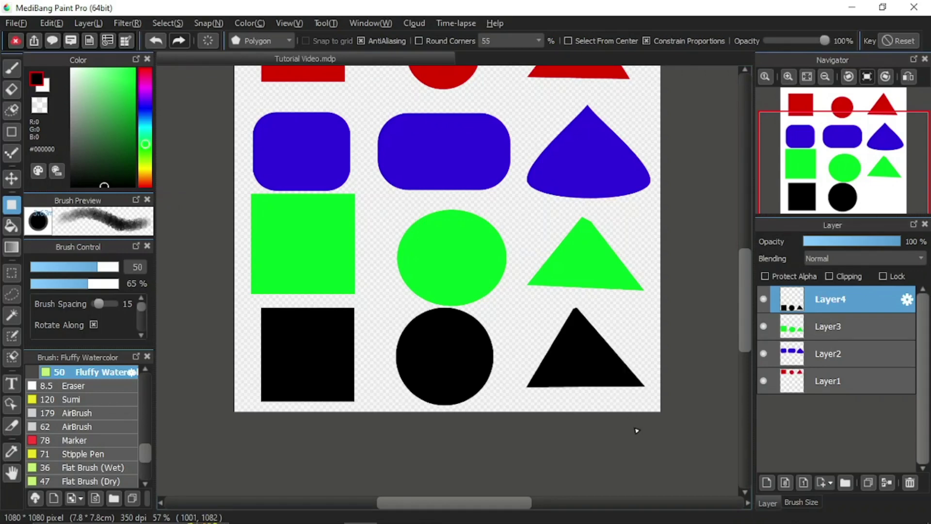
pyautogui.click(806, 76)
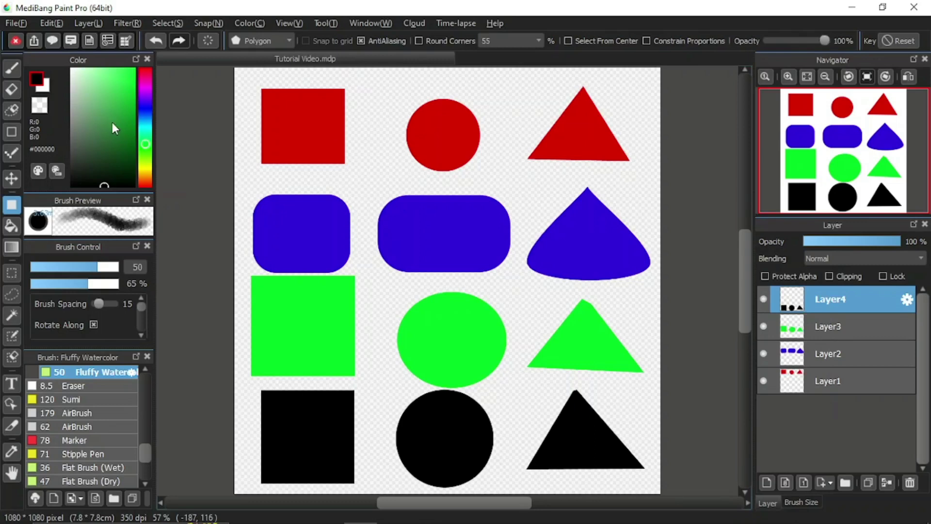
# Change the foreground color to yellow #D9F51E.
pyautogui.click(146, 164)
pyautogui.moveTo(123, 124); pyautogui.dragTo(141, 59)
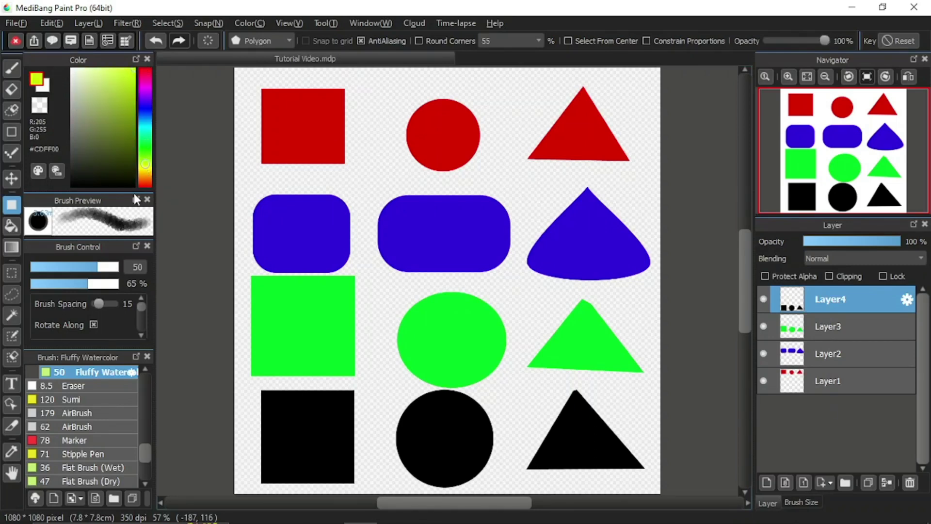
pyautogui.click(132, 90)
pyautogui.click(145, 165)
pyautogui.click(128, 72)
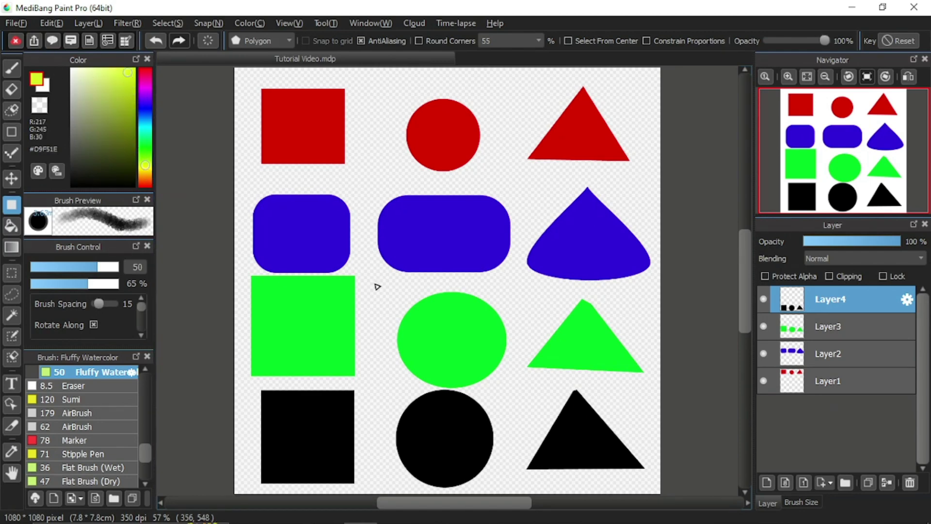
# Add a new layer and fill a yellow rectangle overlapping the green and black squares and circles.
pyautogui.click(765, 483)
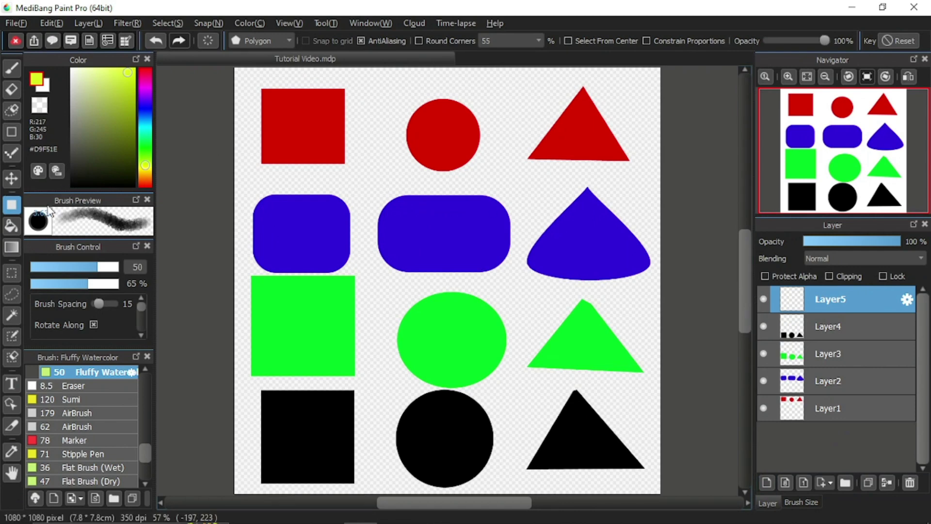
pyautogui.click(272, 37)
pyautogui.click(271, 58)
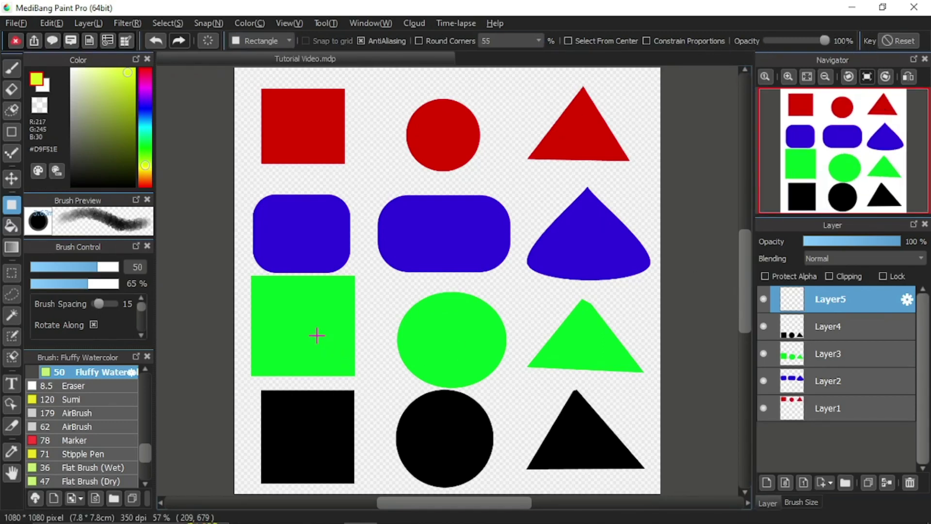
pyautogui.moveTo(317, 335); pyautogui.dragTo(433, 431)
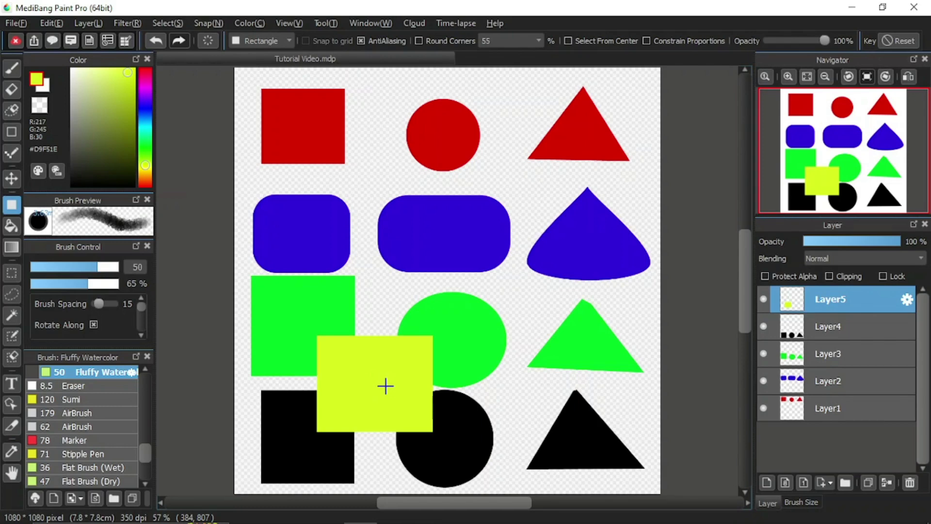
# Fill a yellow ellipse at 52% opacity overlapping the green and black shapes beside the yellow rectangle.
pyautogui.click(280, 40)
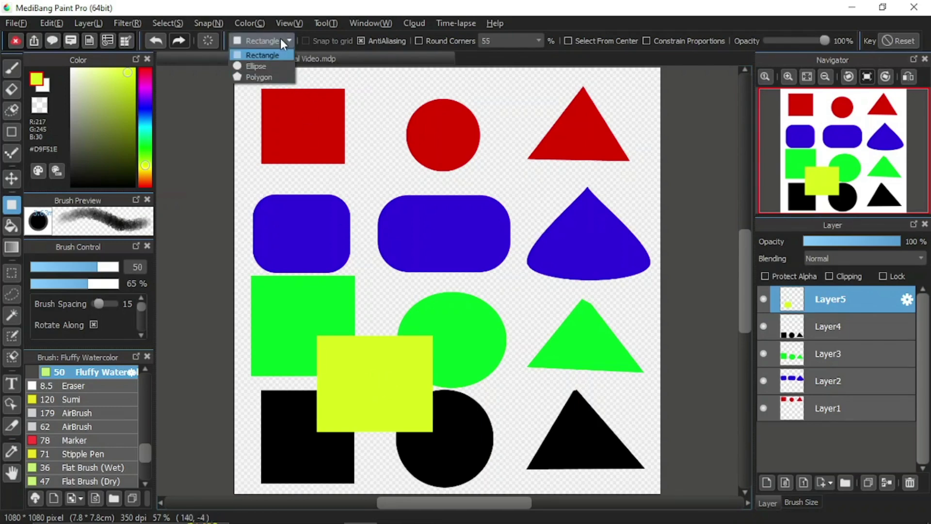
pyautogui.click(266, 65)
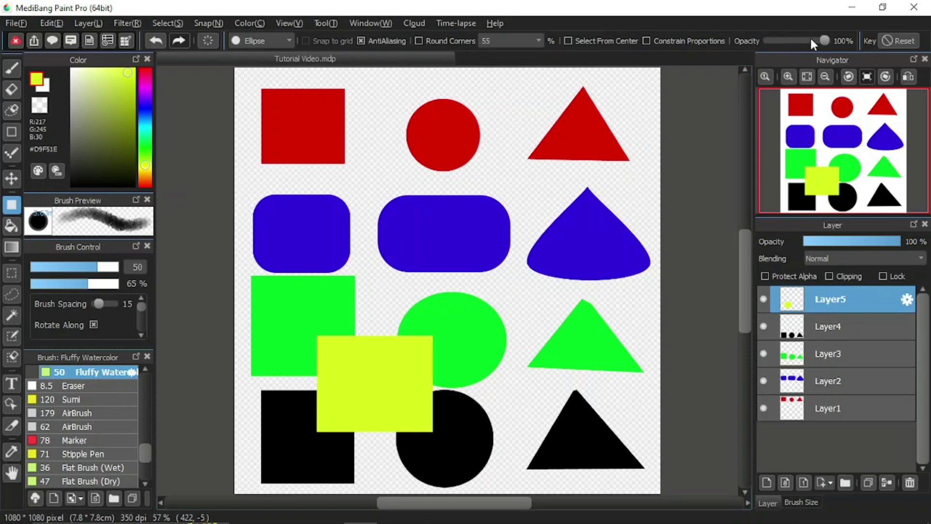
pyautogui.moveTo(825, 41); pyautogui.dragTo(798, 41)
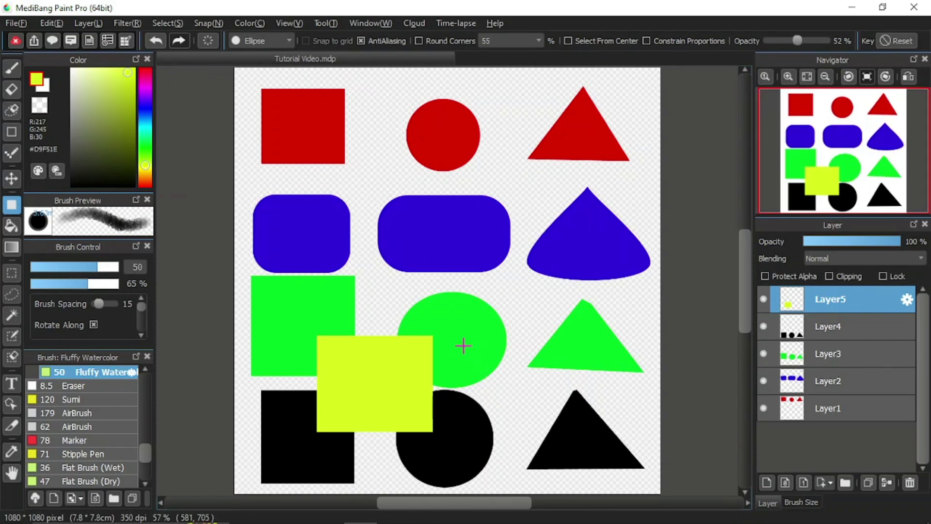
pyautogui.moveTo(462, 345); pyautogui.dragTo(558, 438)
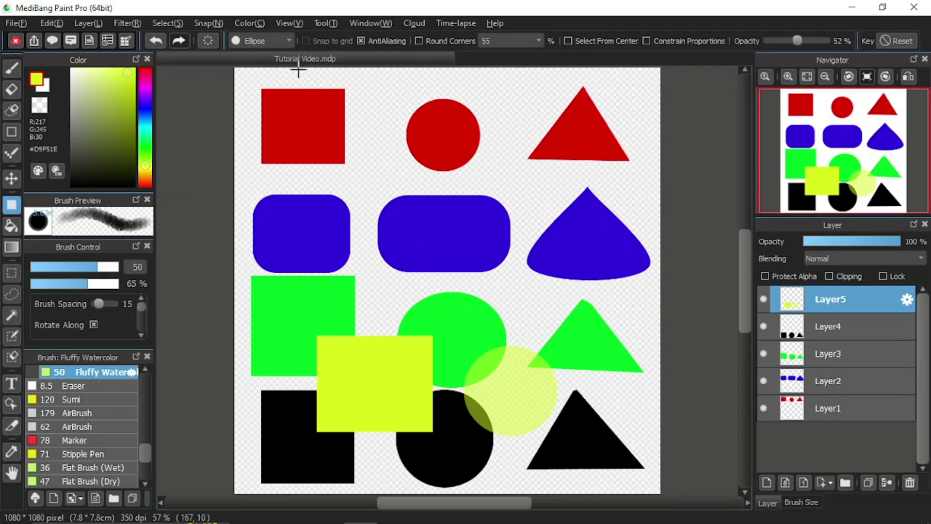
# Fill a yellow triangle at 25% opacity over the black triangle using the Polygon shape.
pyautogui.click(290, 39)
pyautogui.moveTo(792, 38); pyautogui.dragTo(778, 39)
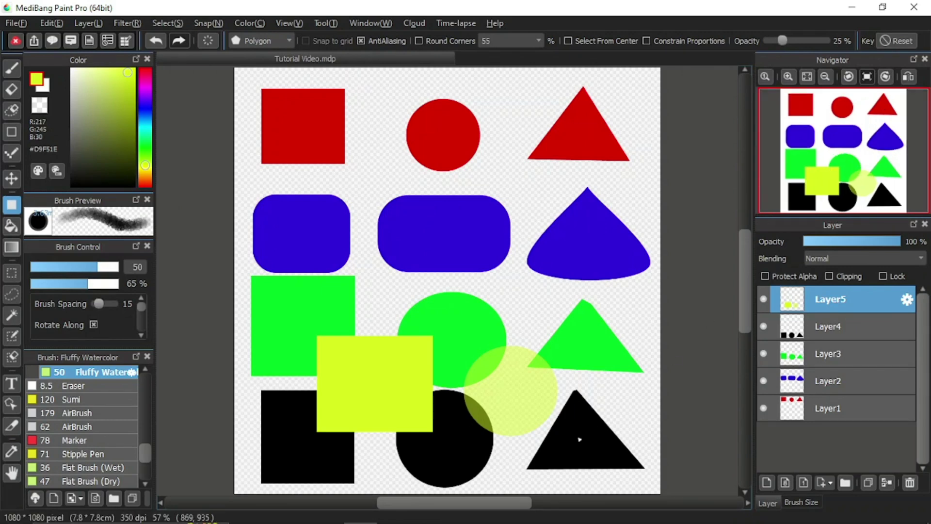
pyautogui.click(514, 464)
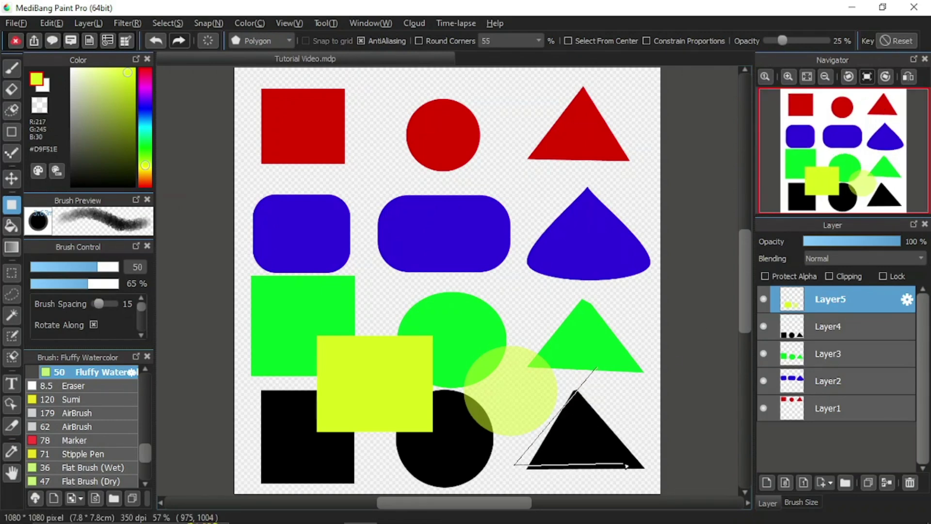
pyautogui.click(646, 457)
pyautogui.click(588, 370)
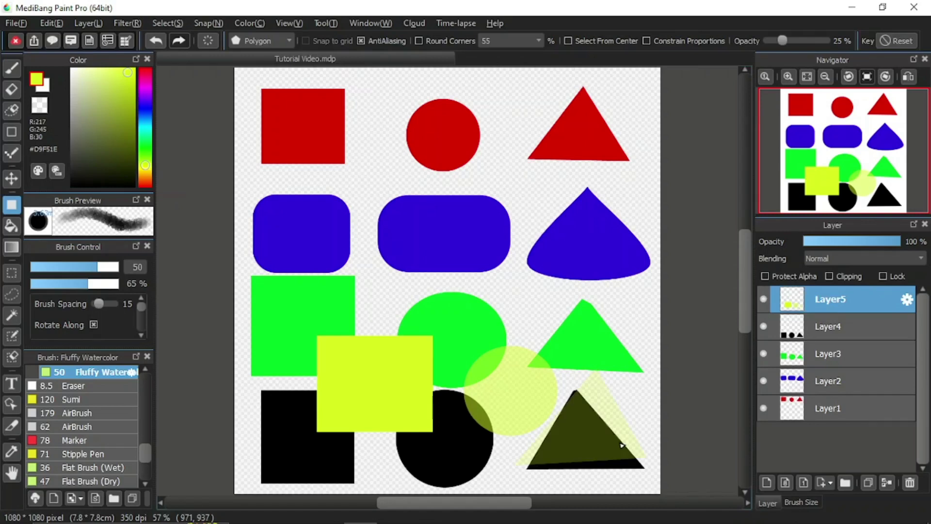
# Inspect the translucent triangle up close, restore the shape opacity to 100% and reset the tool options.
pyautogui.scroll(3, 610, 463)
pyautogui.scroll(2, 610, 466)
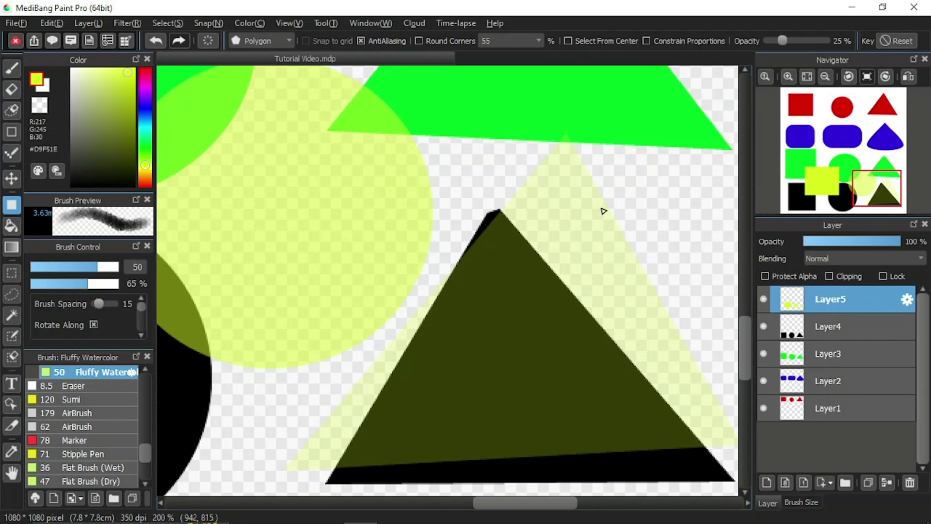
pyautogui.click(805, 76)
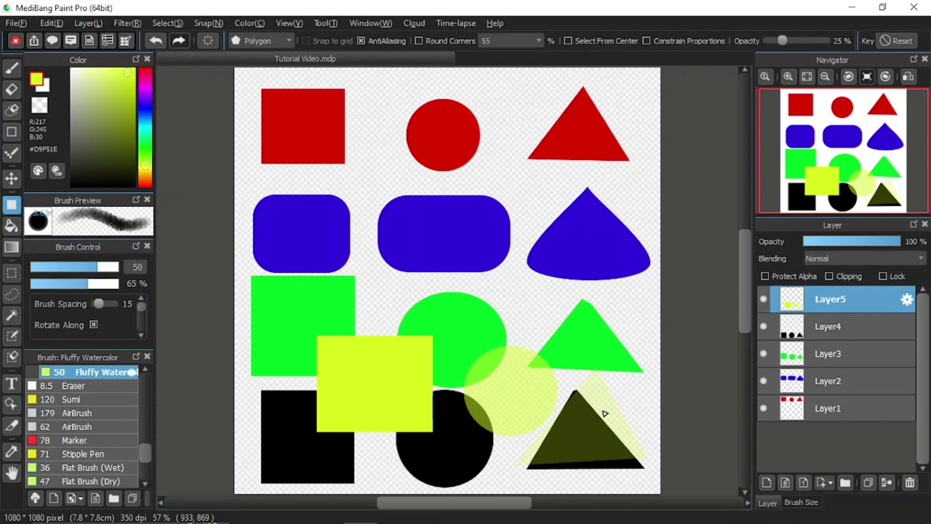
pyautogui.moveTo(781, 42); pyautogui.dragTo(834, 33)
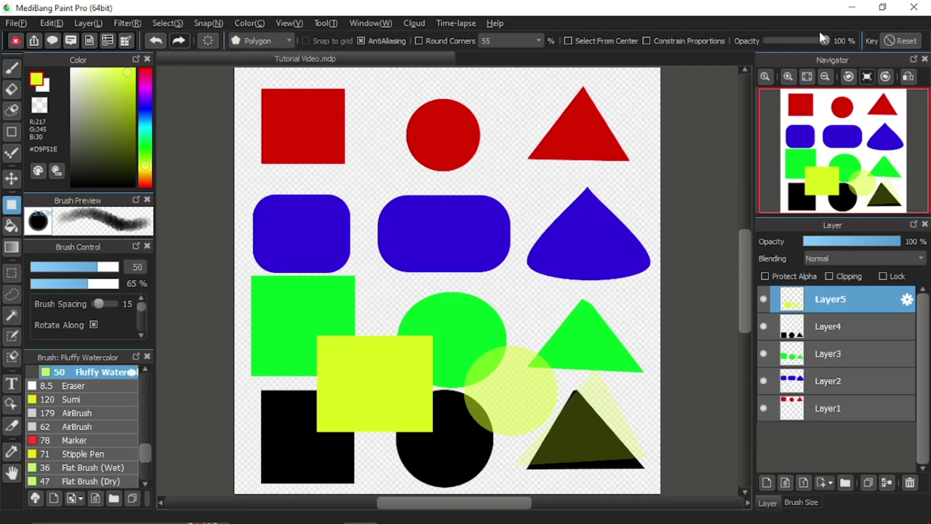
pyautogui.click(910, 41)
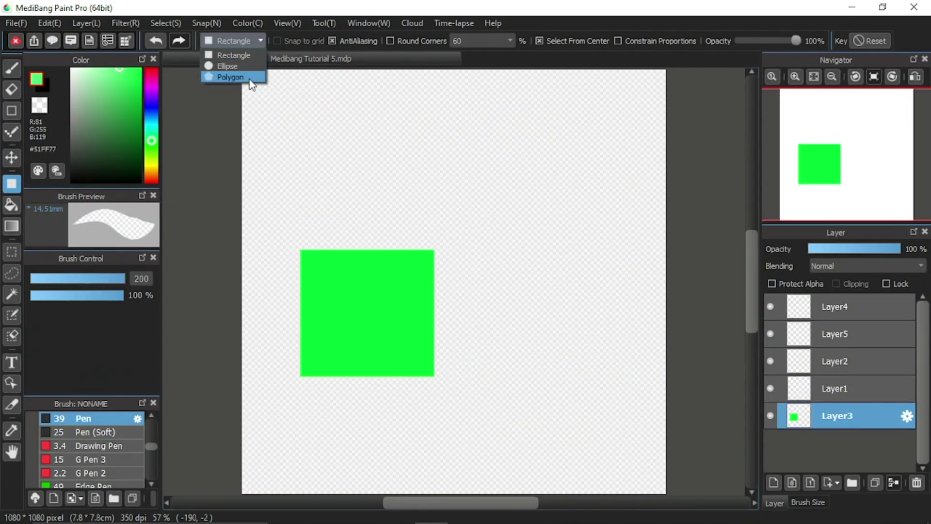
# Fill a light green #51FF77 polygon as the box's slanted top face above the green square.
pyautogui.click(249, 78)
pyautogui.click(301, 249)
pyautogui.click(390, 197)
pyautogui.click(500, 197)
pyautogui.click(434, 249)
pyautogui.click(301, 249)
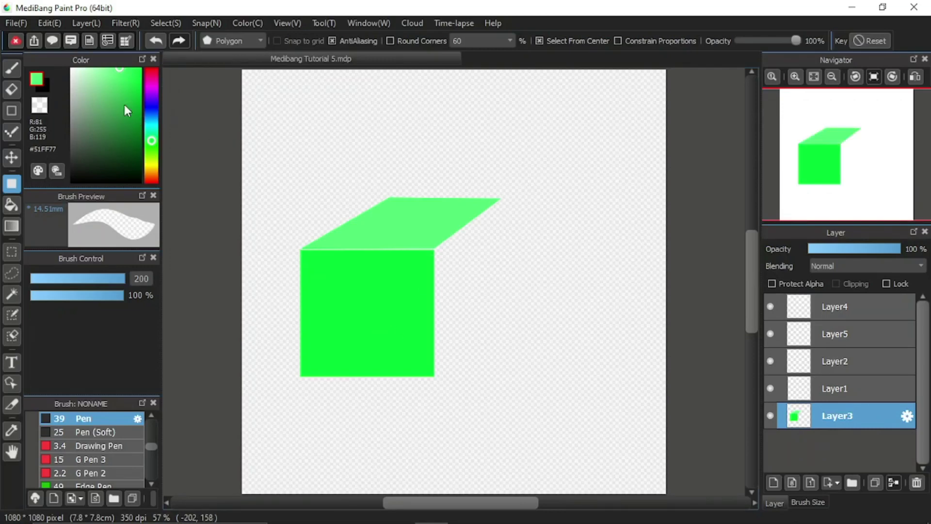
# Fill a darker green polygon as the box's side face, joining the front and top faces.
pyautogui.click(124, 111)
pyautogui.click(500, 197)
pyautogui.click(499, 318)
pyautogui.click(434, 375)
pyautogui.doubleClick(435, 249)
# On Layer1, fill narrow vertical ribbon strips in yellow #FFF300 on the box's front and side faces with the Rectangle shape.
pyautogui.click(836, 388)
pyautogui.click(151, 165)
pyautogui.click(124, 71)
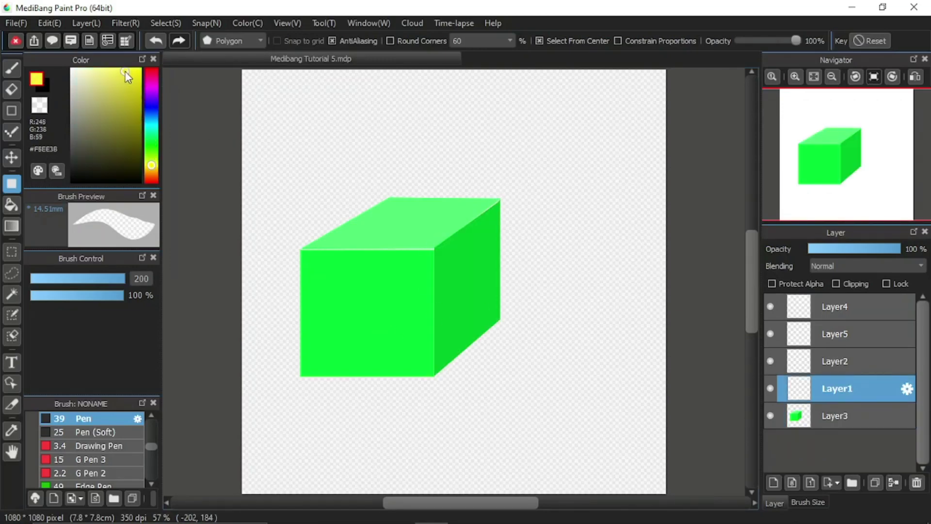
pyautogui.click(140, 69)
pyautogui.click(233, 41)
pyautogui.click(258, 115)
pyautogui.moveTo(364, 249); pyautogui.dragTo(368, 376)
pyautogui.moveTo(467, 228); pyautogui.dragTo(470, 368)
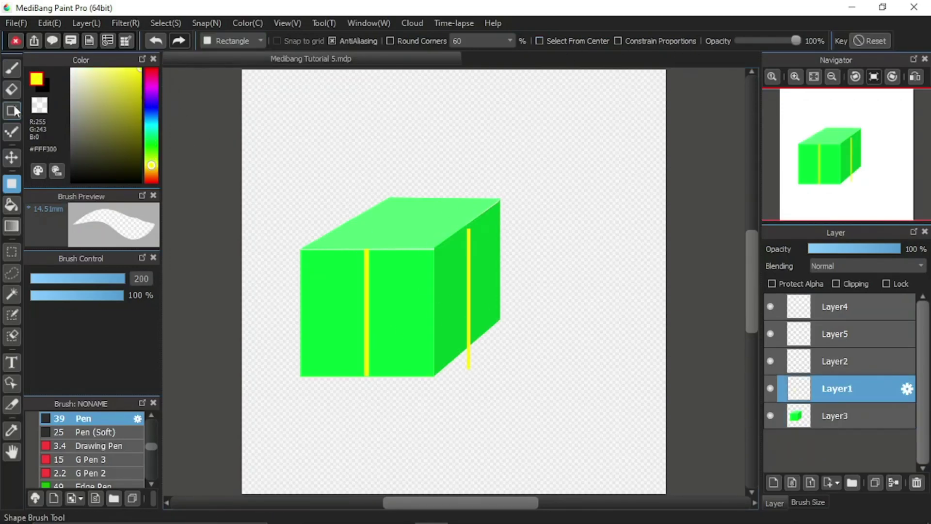
# Erase the end of the side ribbon that extends below the box.
pyautogui.moveTo(462, 203)
pyautogui.mouseDown()
pyautogui.moveTo(476, 371)
pyautogui.moveTo(482, 198)
pyautogui.mouseUp()
pyautogui.click(11, 89)
pyautogui.moveTo(468, 370); pyautogui.dragTo(478, 347)
# Fill a yellow ribbon strip across the box's top face and erase its overhang beyond the edge.
pyautogui.click(12, 183)
pyautogui.moveTo(307, 215); pyautogui.dragTo(493, 218)
pyautogui.press('e')
pyautogui.moveTo(357, 213); pyautogui.dragTo(307, 235)
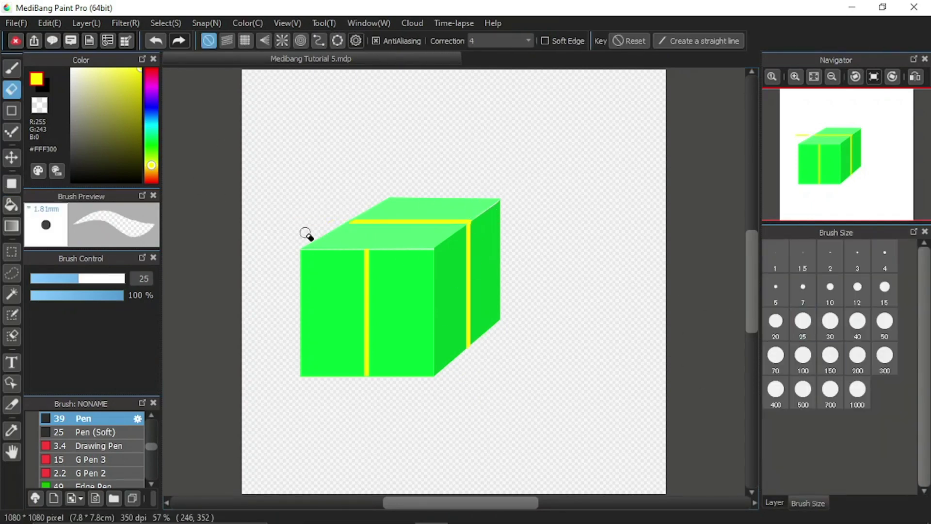
# Brush a diagonal yellow ribbon at size 10 across the top face from the front ribbon and trim its overhang.
pyautogui.press('b')
pyautogui.moveTo(369, 249); pyautogui.dragTo(441, 197)
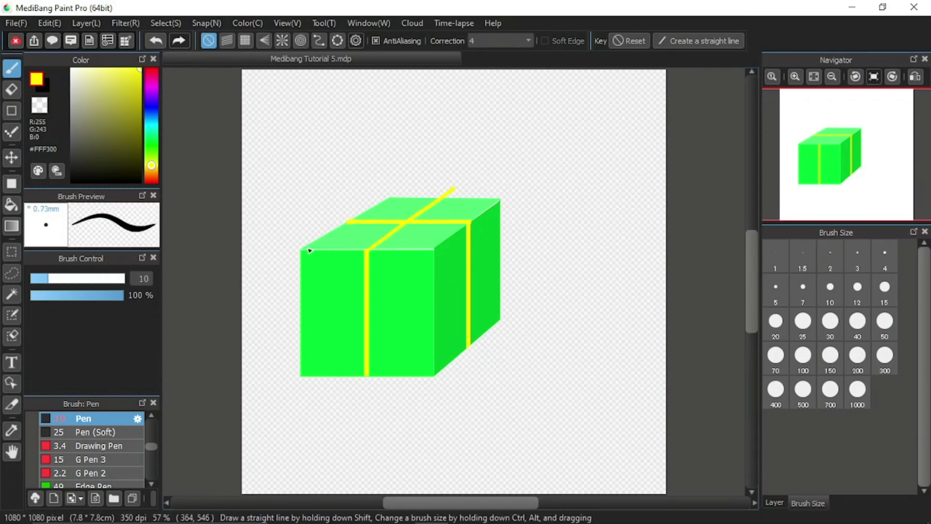
pyautogui.press('e')
# Add a yellow ribbon running across the middle of the front and side faces and erase the overhanging ends.
pyautogui.click(12, 183)
pyautogui.moveTo(285, 293)
pyautogui.mouseDown()
pyautogui.moveTo(441, 302)
pyautogui.moveTo(283, 300)
pyautogui.mouseUp()
pyautogui.press('e')
pyautogui.click(4, 73)
pyautogui.click(12, 89)
pyautogui.moveTo(508, 250); pyautogui.dragTo(504, 264)
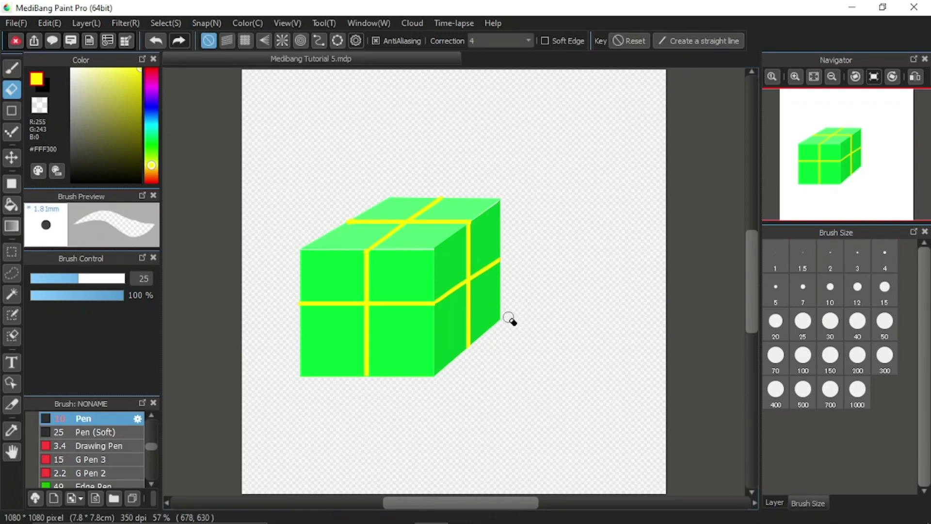
# Set the fill shape tool to Polygon with a round-corner value of 40%.
pyautogui.click(774, 502)
pyautogui.click(11, 183)
pyautogui.click(260, 40)
pyautogui.click(228, 63)
pyautogui.click(510, 41)
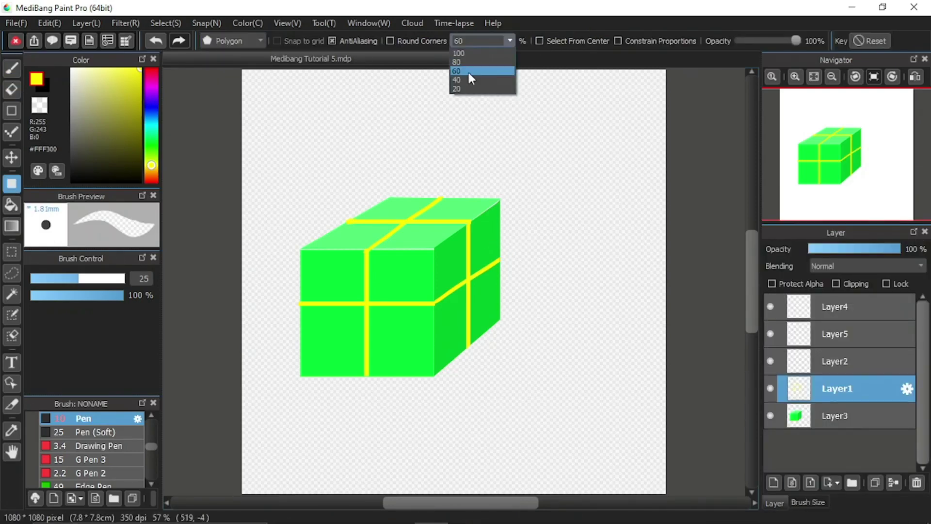
pyautogui.click(474, 76)
# Try a red polygon heart over the ribbon crossing on the front face, and erase it.
pyautogui.click(151, 71)
pyautogui.click(338, 310)
pyautogui.click(352, 293)
pyautogui.doubleClick(363, 336)
pyautogui.click(12, 89)
pyautogui.moveTo(349, 298)
pyautogui.mouseDown()
pyautogui.moveTo(381, 307)
pyautogui.moveTo(366, 337)
pyautogui.mouseUp()
# Redraw the front face's vertical and horizontal ribbons in yellow-green #D5FF00 with the Rectangle shape.
pyautogui.click(12, 183)
pyautogui.click(151, 161)
pyautogui.moveTo(363, 251); pyautogui.dragTo(369, 375)
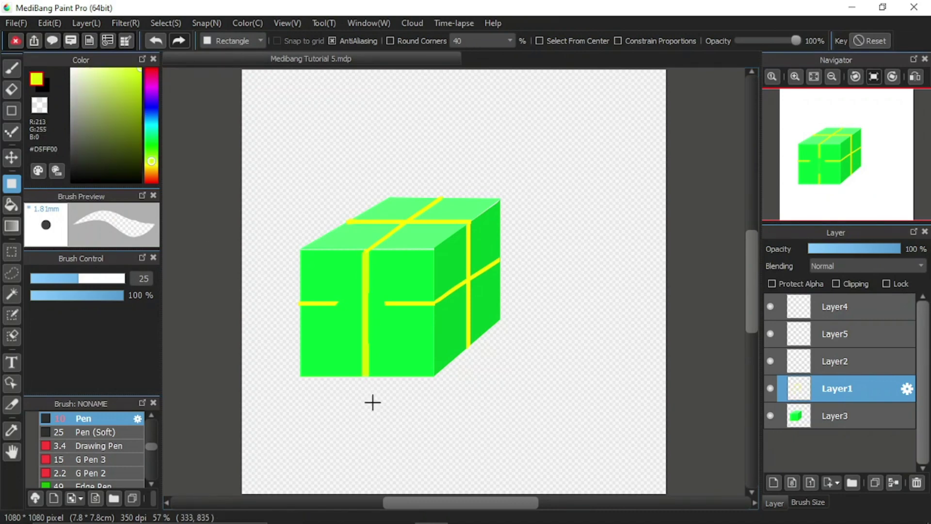
pyautogui.moveTo(300, 301); pyautogui.dragTo(433, 307)
# On Layer2, fill a round-cornered polygon heart in red #FE004F over the ribbon crossing on the front face.
pyautogui.click(834, 360)
pyautogui.click(151, 74)
pyautogui.click(261, 41)
pyautogui.click(230, 76)
pyautogui.click(332, 305)
pyautogui.click(363, 292)
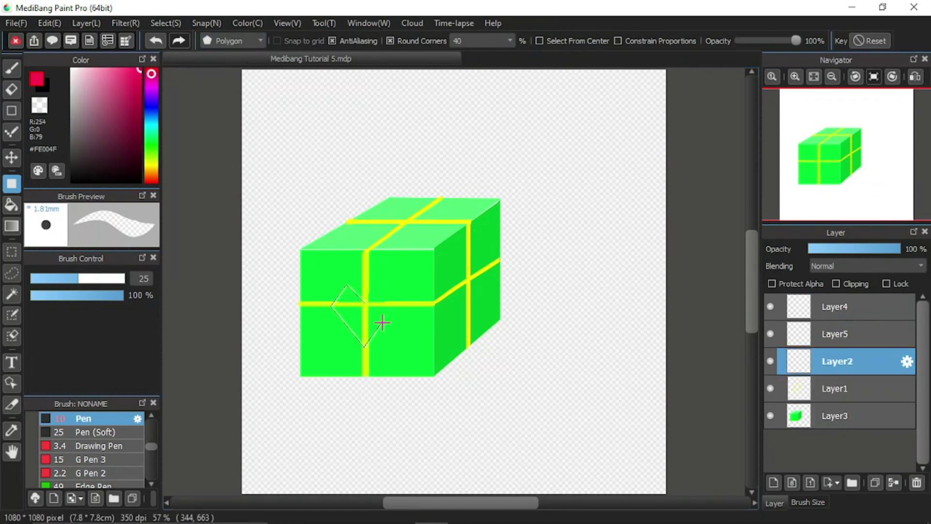
pyautogui.click(394, 311)
pyautogui.doubleClick(364, 345)
# Fill a smaller red heart over the ribbon crossing on the box's side face.
pyautogui.click(456, 275)
pyautogui.click(476, 274)
pyautogui.doubleClick(467, 295)
# Draw a yellow #DDFE00 bow with two loops and two hanging tails on the box's top using the Shape Brush curve.
pyautogui.click(12, 110)
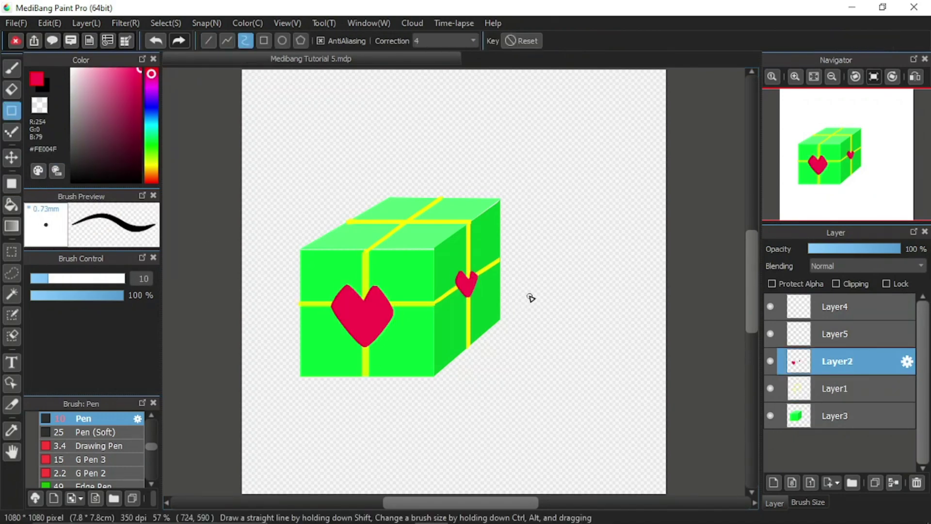
pyautogui.click(151, 161)
pyautogui.moveTo(409, 209); pyautogui.dragTo(408, 218)
pyautogui.moveTo(410, 217)
pyautogui.mouseDown()
pyautogui.moveTo(429, 241)
pyautogui.moveTo(349, 244)
pyautogui.moveTo(332, 281)
pyautogui.mouseUp()
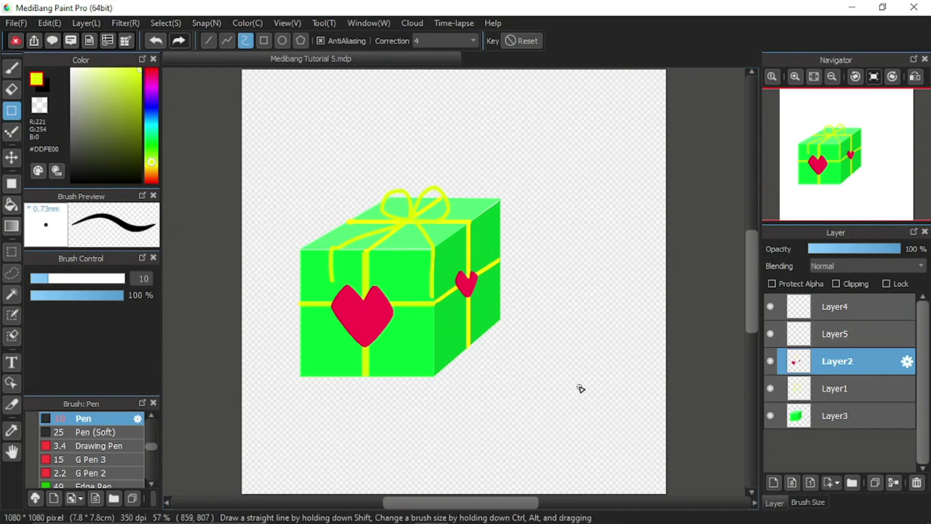
# On Layer5, fill the butterfly's wings above the box as round-cornered polygons in purple #DD00FE.
pyautogui.click(834, 334)
pyautogui.click(151, 90)
pyautogui.click(11, 183)
pyautogui.click(458, 146)
pyautogui.click(478, 112)
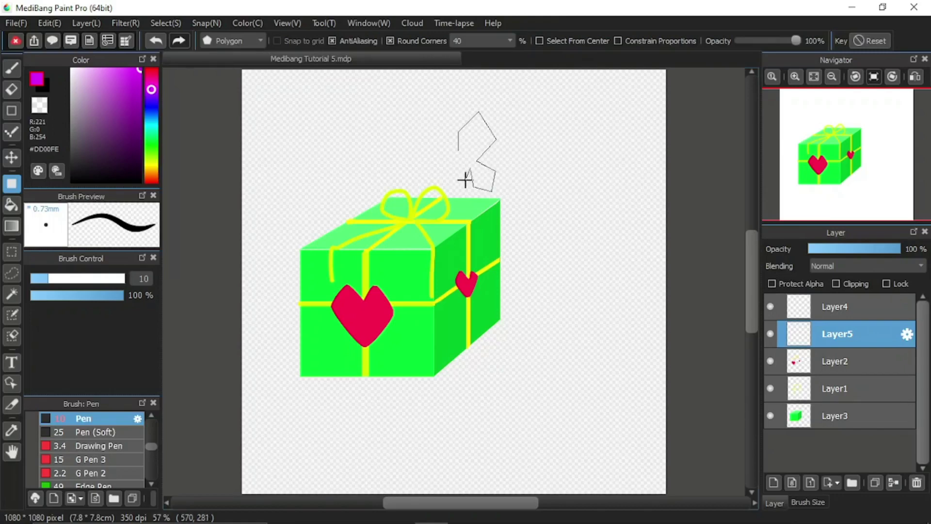
pyautogui.doubleClick(485, 189)
pyautogui.click(446, 137)
pyautogui.click(423, 133)
pyautogui.doubleClick(455, 194)
# Brush the butterfly's body between the wings in orange #F6B61E at size 19.
pyautogui.click(12, 68)
pyautogui.click(151, 161)
pyautogui.moveTo(456, 136); pyautogui.dragTo(469, 182)
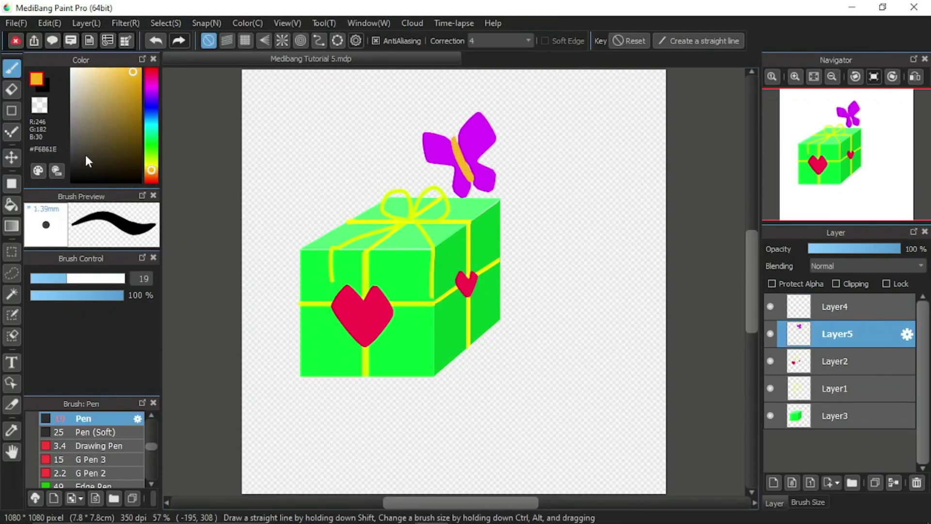
# Draw the butterfly's two antennae with thin yellow and dark brush strokes.
pyautogui.click(139, 69)
pyautogui.moveTo(465, 113); pyautogui.dragTo(456, 138)
pyautogui.click(97, 180)
pyautogui.moveTo(438, 115)
pyautogui.mouseDown()
pyautogui.moveTo(451, 139)
pyautogui.moveTo(491, 148)
pyautogui.mouseUp()
# Fill proportion-constrained cyan #00E3FF circles on the butterfly's wings and select Layer4.
pyautogui.click(152, 124)
pyautogui.click(12, 183)
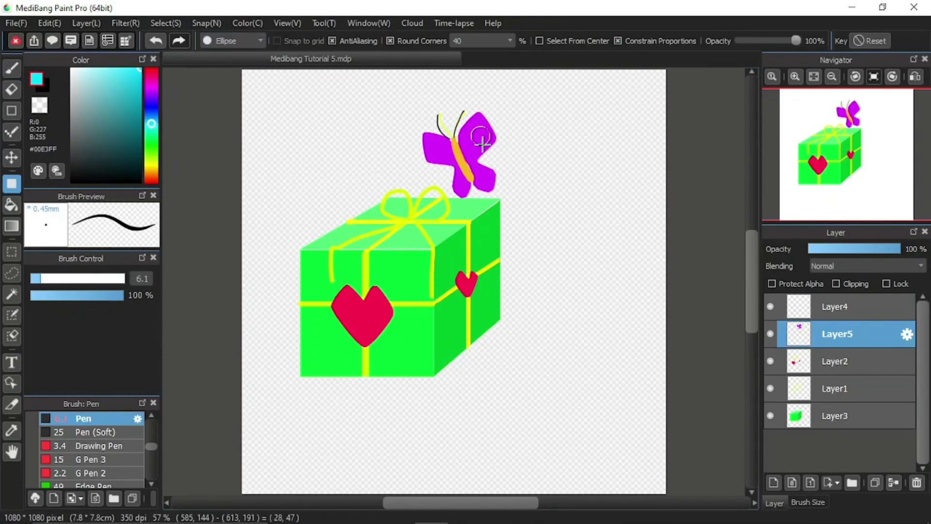
pyautogui.moveTo(429, 140); pyautogui.dragTo(445, 157)
pyautogui.moveTo(480, 175); pyautogui.dragTo(487, 182)
pyautogui.hotkey('ctrl', 'Up')
# Try a pale blue #D1F9FF polygon parallelogram beside the box as the envelope, and erase it.
pyautogui.click(82, 68)
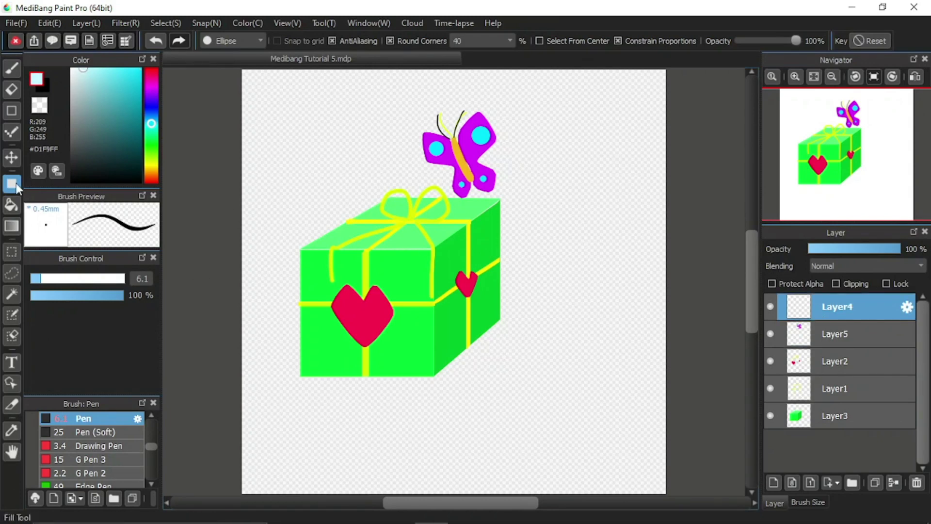
pyautogui.click(11, 183)
pyautogui.click(546, 319)
pyautogui.click(637, 322)
pyautogui.click(603, 372)
pyautogui.click(508, 366)
pyautogui.click(542, 321)
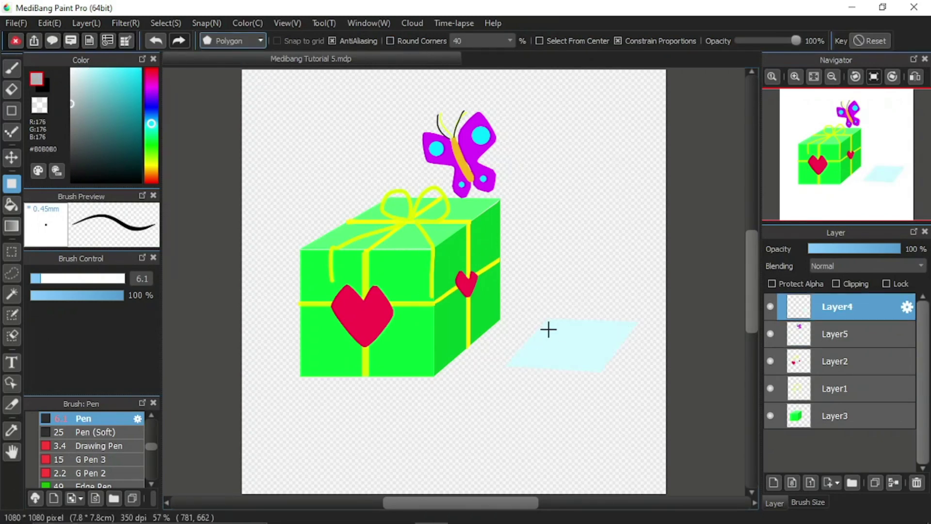
pyautogui.press('e')
pyautogui.press('e')
# Fill a gray #B0B0B0 polygon parallelogram beside the box as the envelope.
pyautogui.click(533, 327)
pyautogui.click(630, 327)
pyautogui.click(605, 373)
pyautogui.click(511, 372)
pyautogui.click(533, 326)
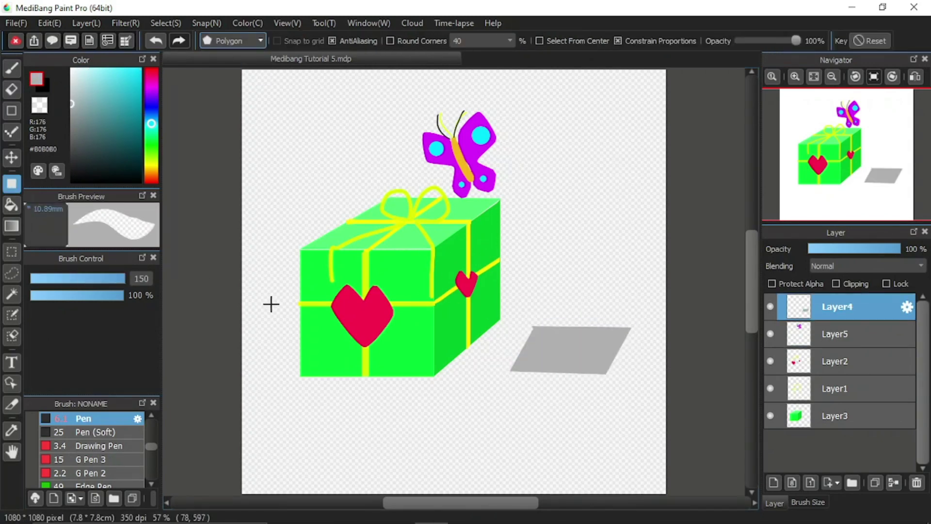
# Draw the envelope's V-shaped flap as a thin white line with the Shape Brush.
pyautogui.click(12, 111)
pyautogui.click(533, 327)
pyautogui.click(567, 357)
pyautogui.doubleClick(629, 327)
# Set the foreground color to red #FF0000 and switch to the fill shape tool.
pyautogui.click(150, 70)
pyautogui.click(140, 69)
pyautogui.click(11, 183)
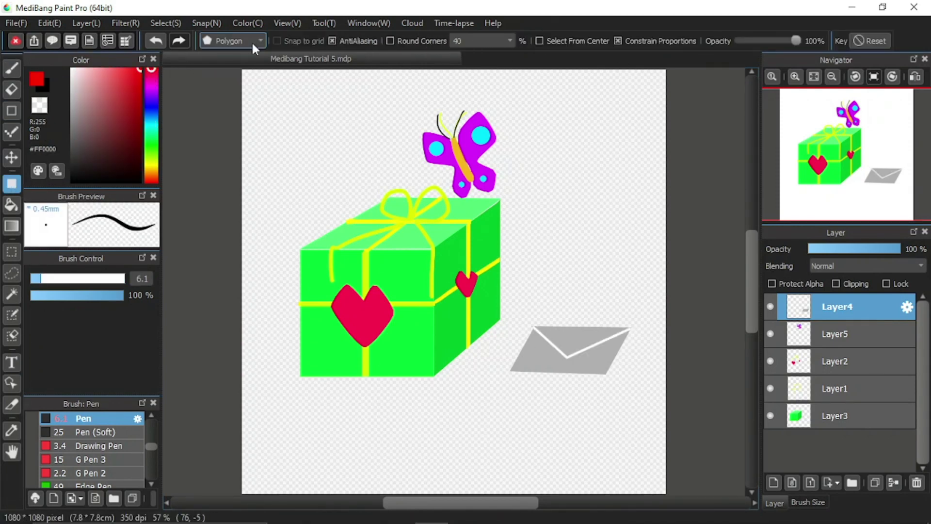